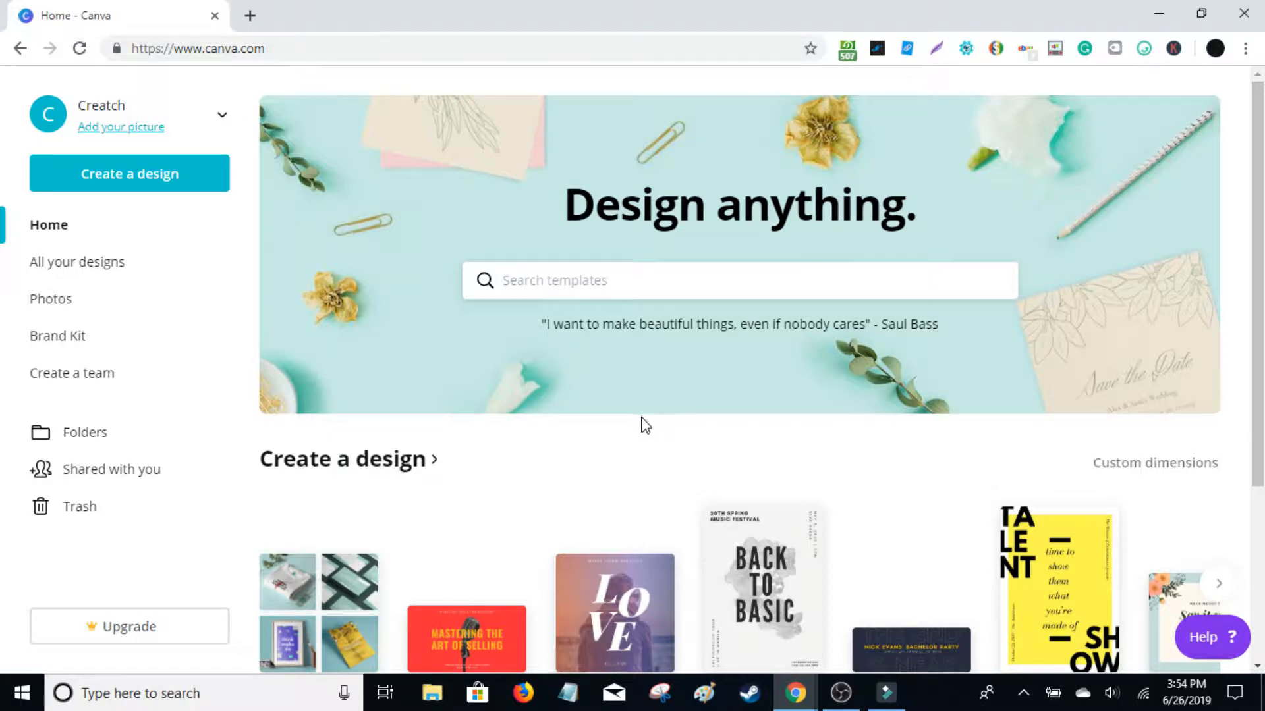
Create a blank 1920 × 1080 presentation and add the uploaded black-and-white portrait of the man in the leather jacket to the page
scroll(639, 429, "down", 3)
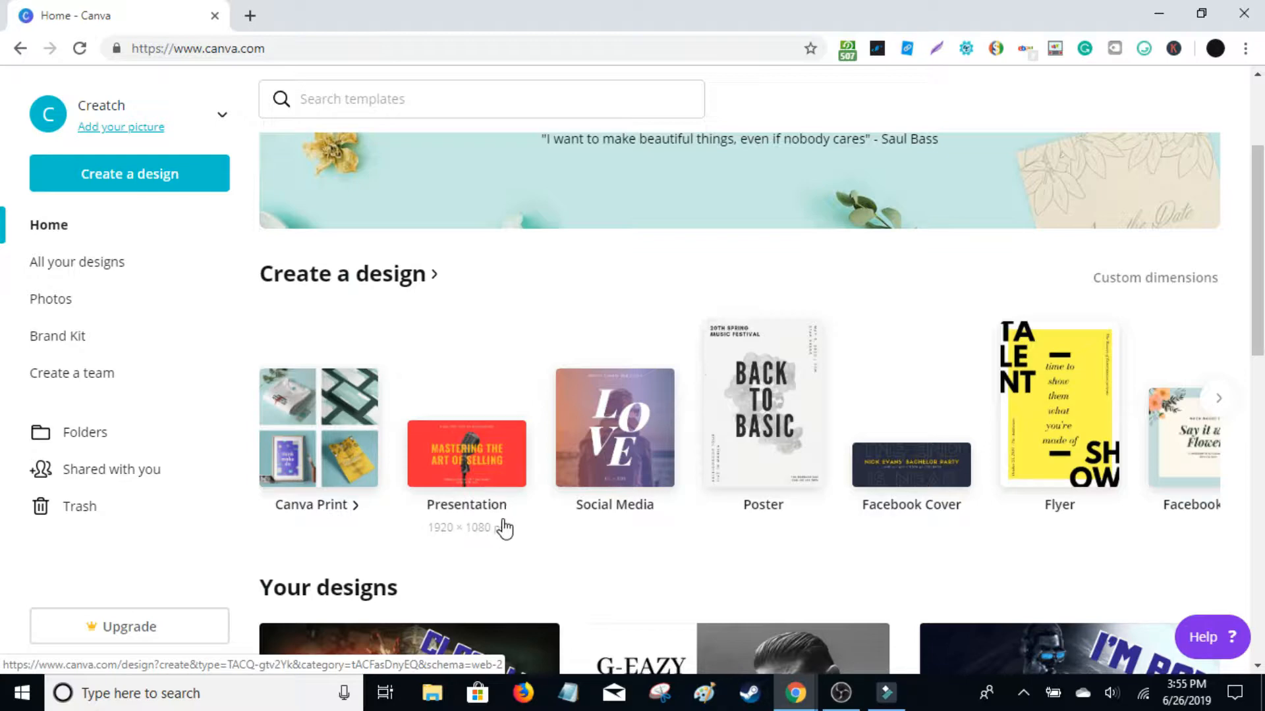
left_click(495, 463)
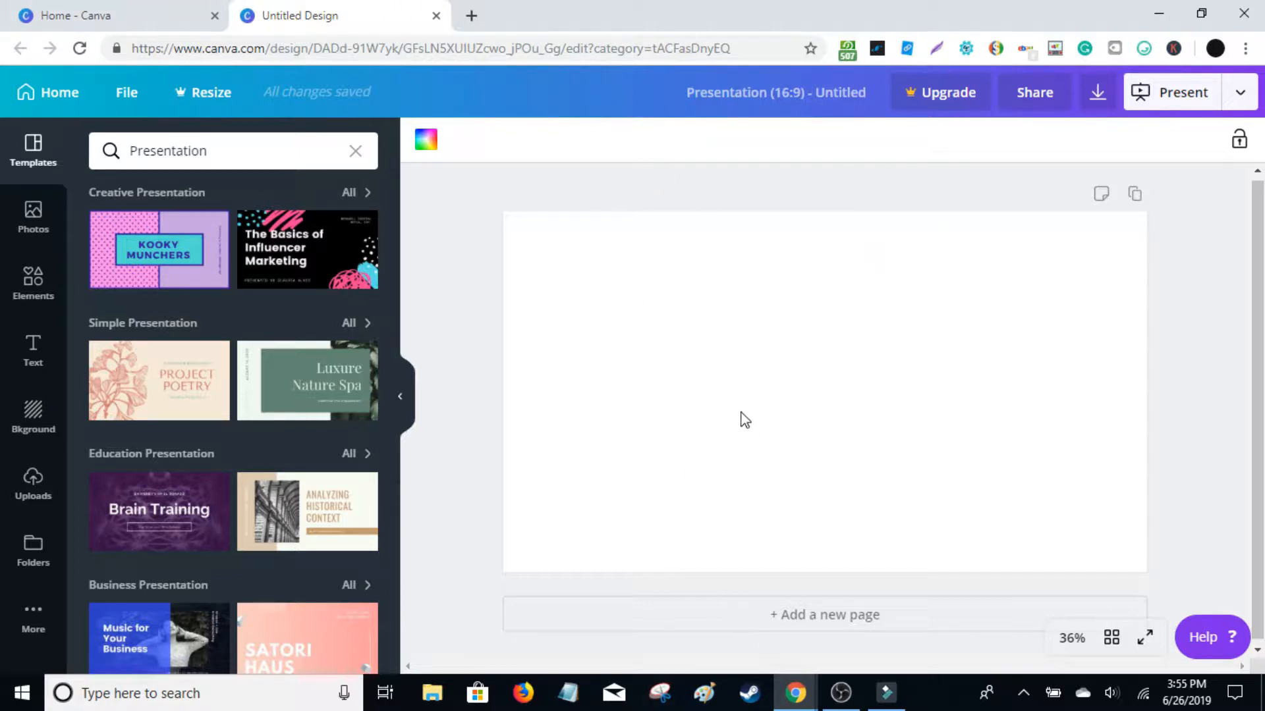
left_click(30, 494)
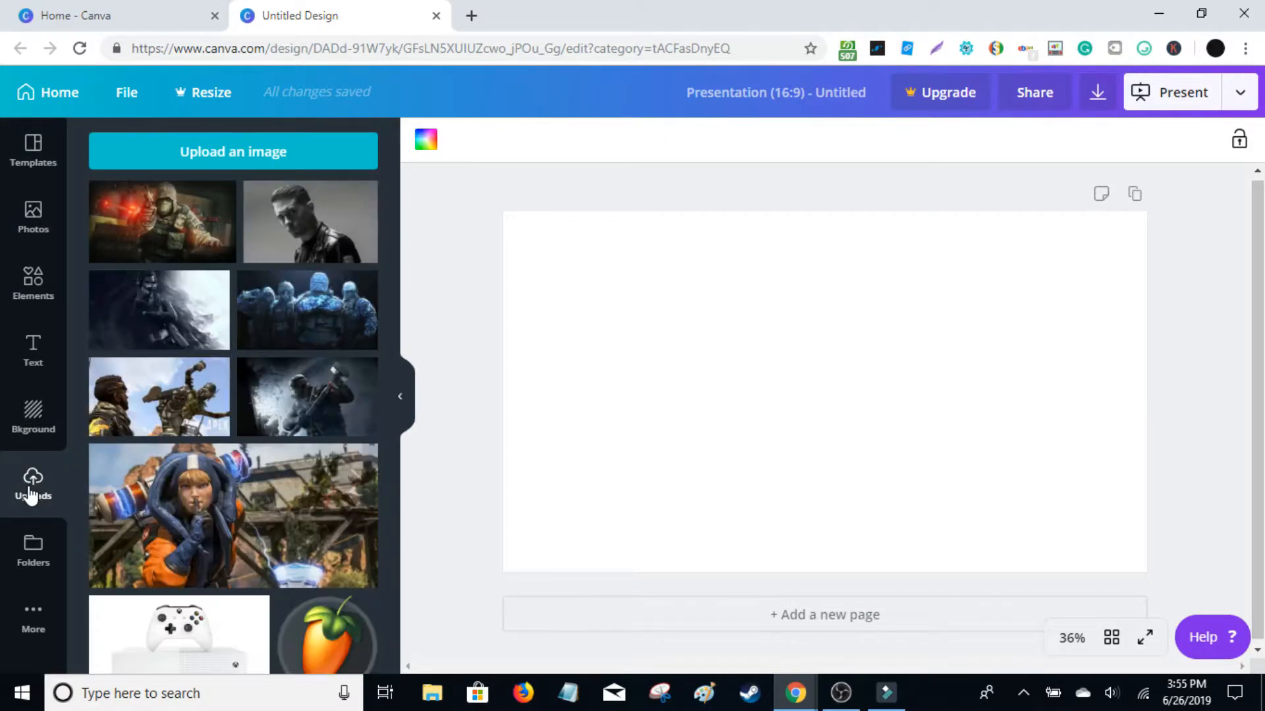
mouse_move(307, 224)
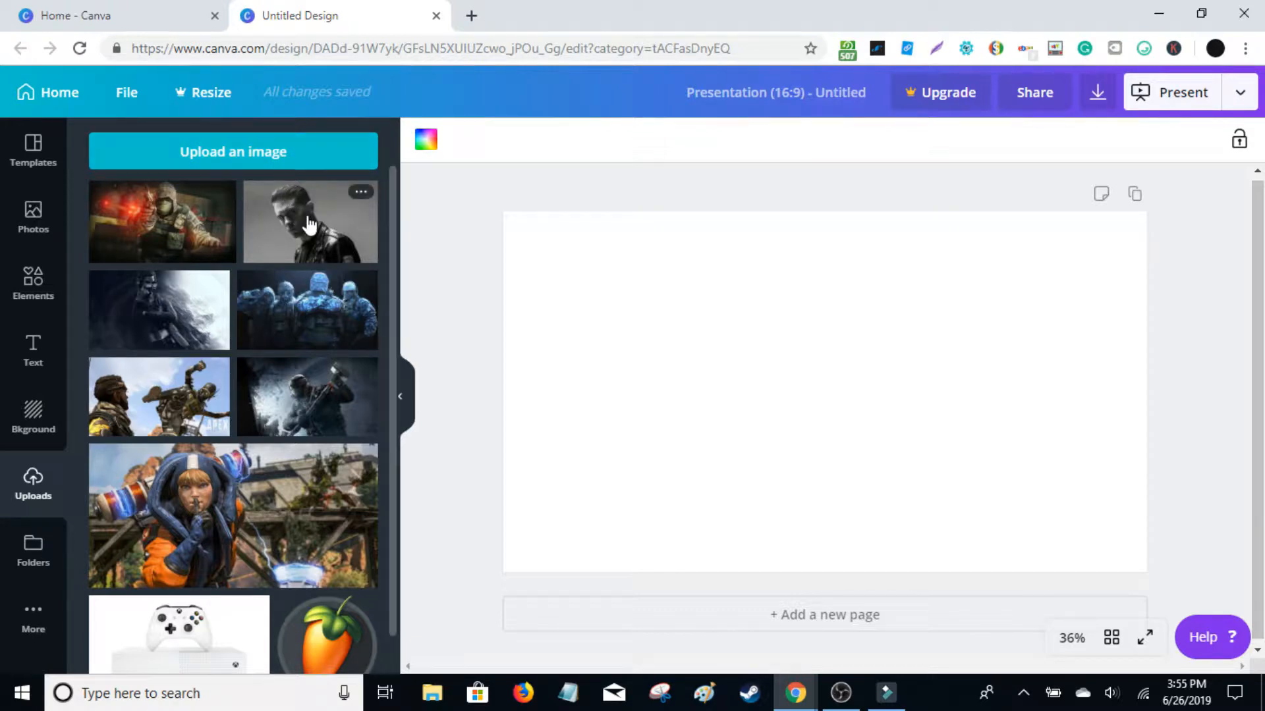
left_click_drag(308, 224, 658, 298)
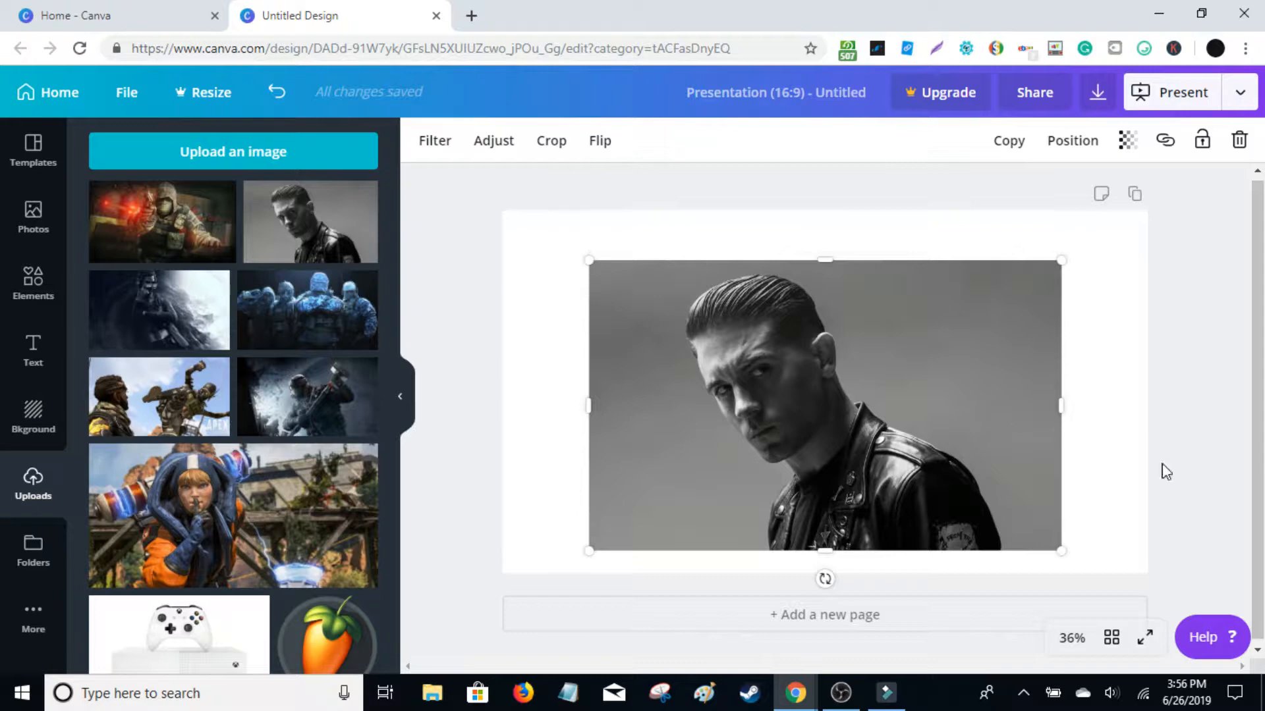
Enlarge the portrait to the full page height and shift it right, leaving about a third of the page white on its left
left_click_drag(820, 405, 950, 350)
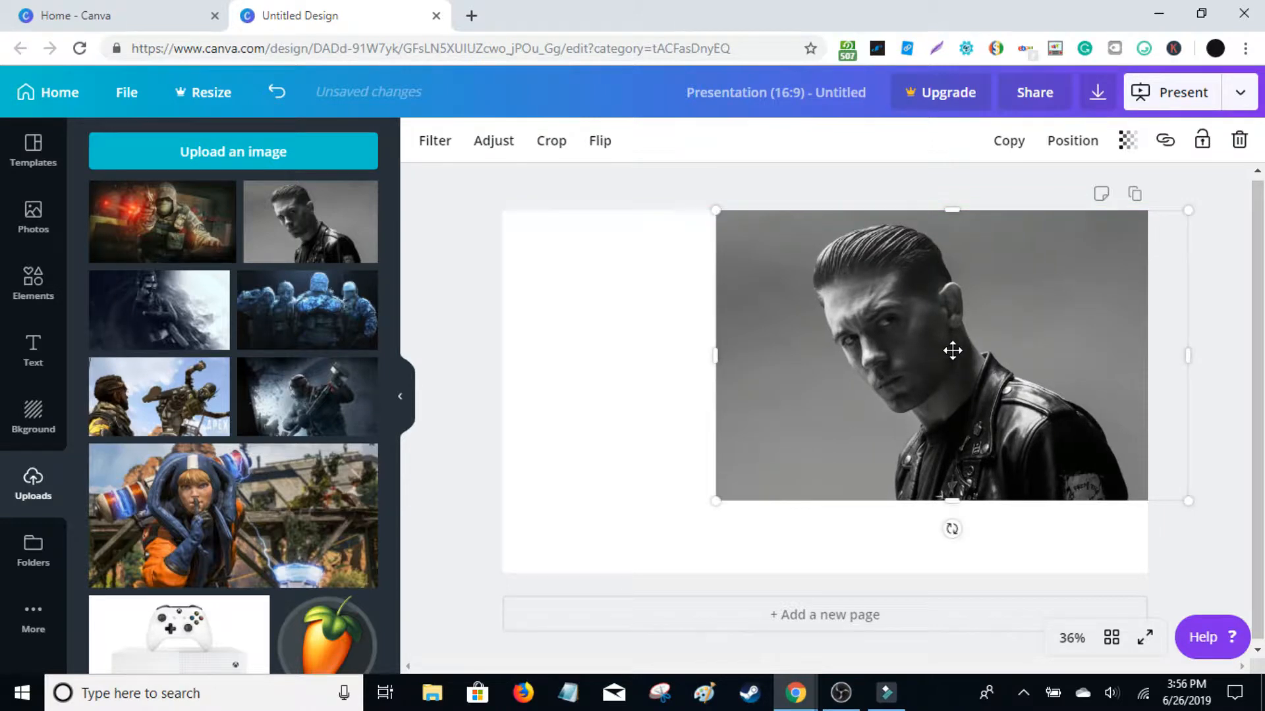
left_click_drag(1190, 500, 1185, 638)
mouse_move(1004, 472)
left_mouse_down()
mouse_move(999, 443)
mouse_move(999, 460)
left_mouse_up()
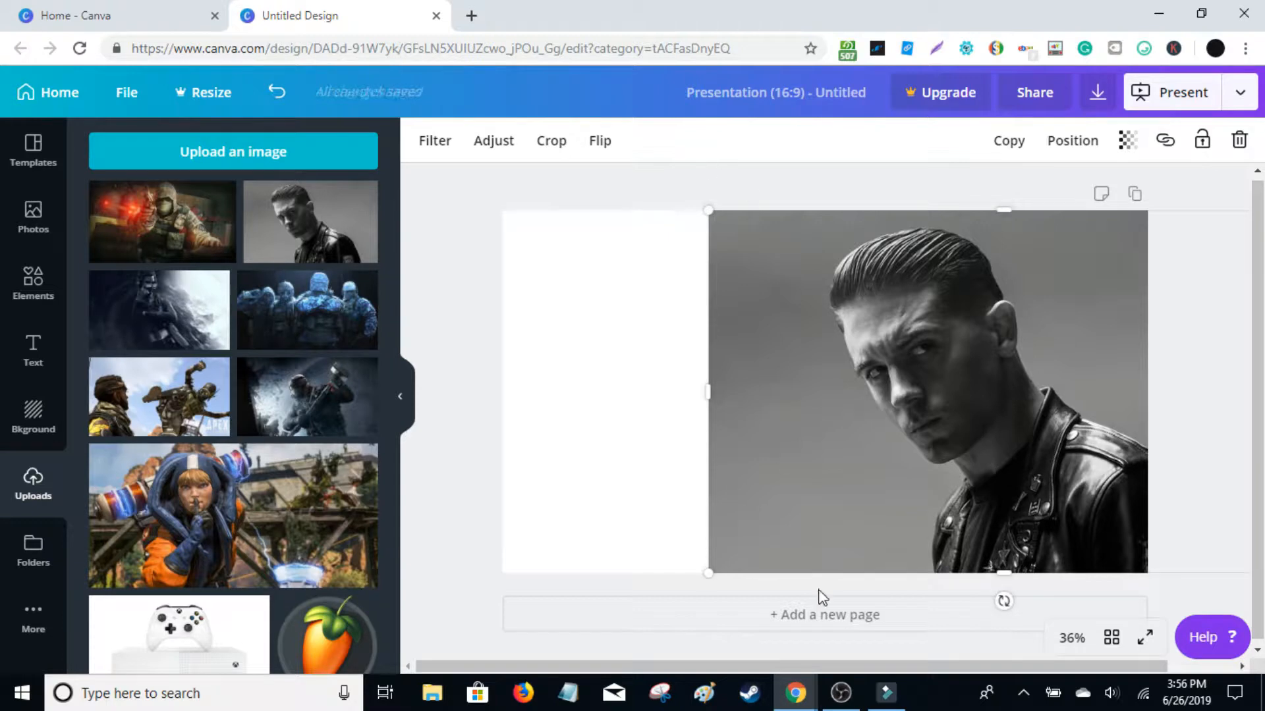
left_click_drag(834, 430, 821, 419)
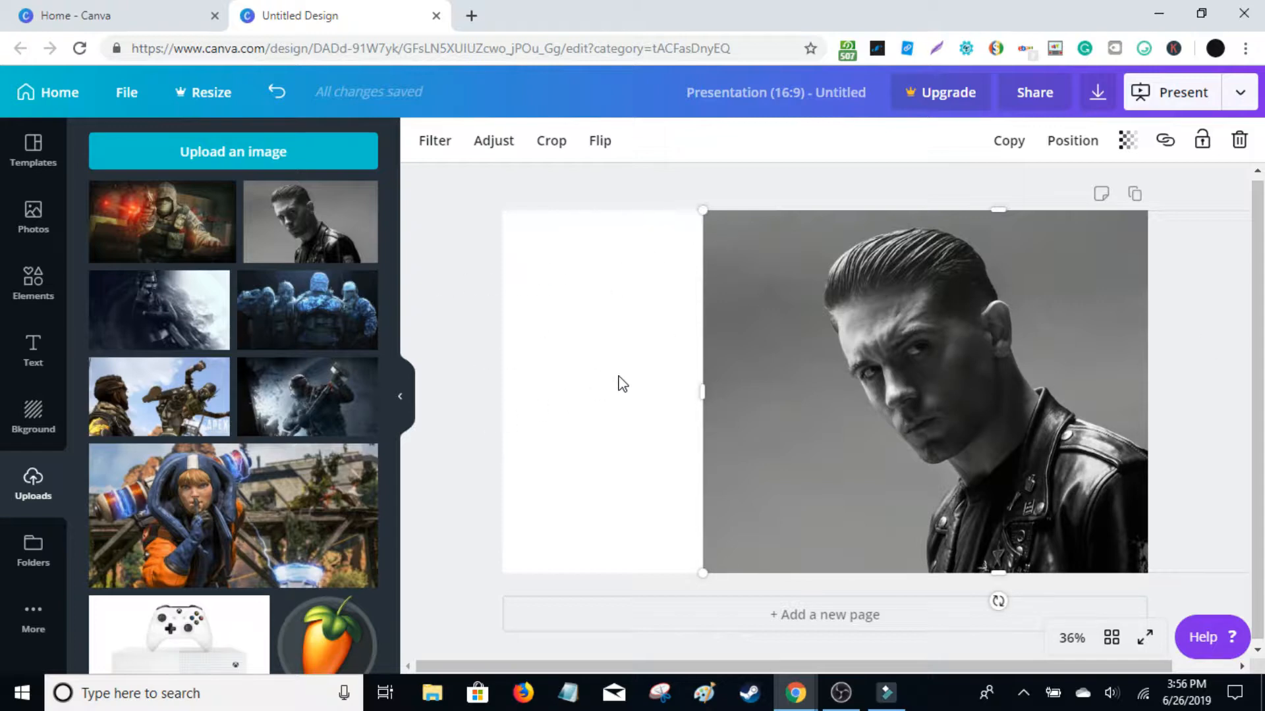
left_click_drag(824, 365, 839, 365)
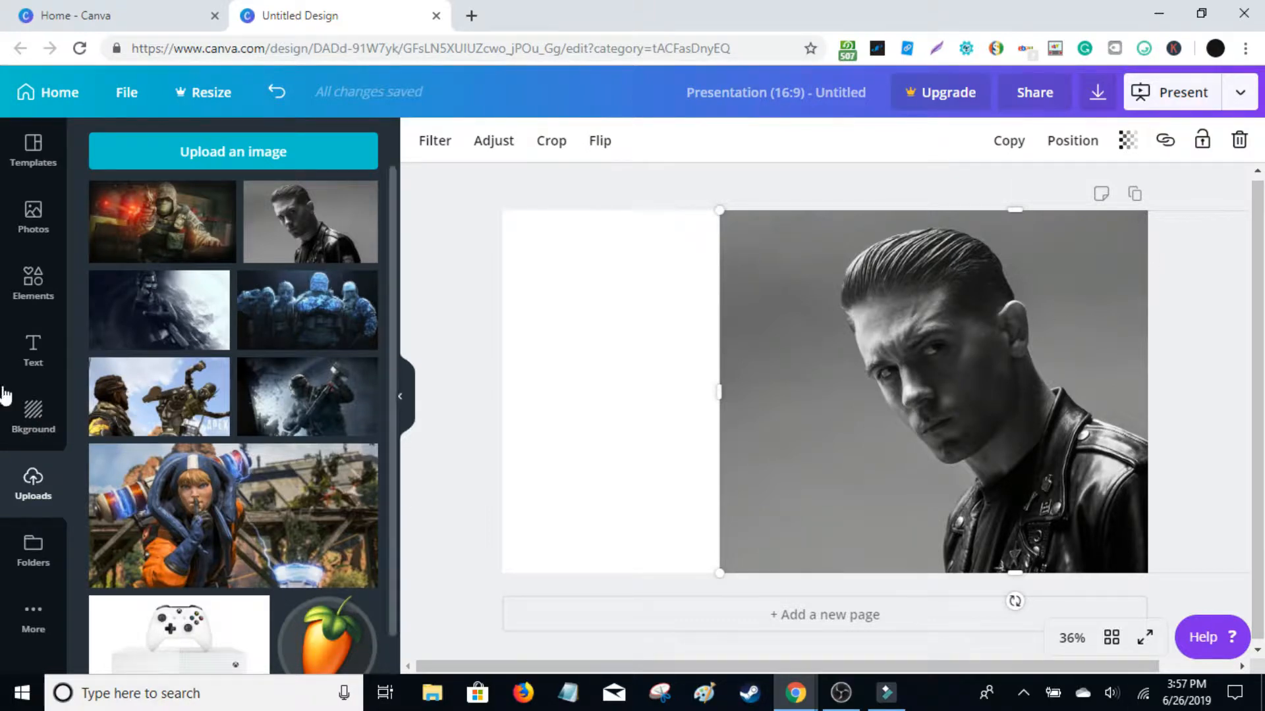
Add a heading in the upper part of the white strip beside the portrait, enlarged to about size 46.8
left_click(30, 349)
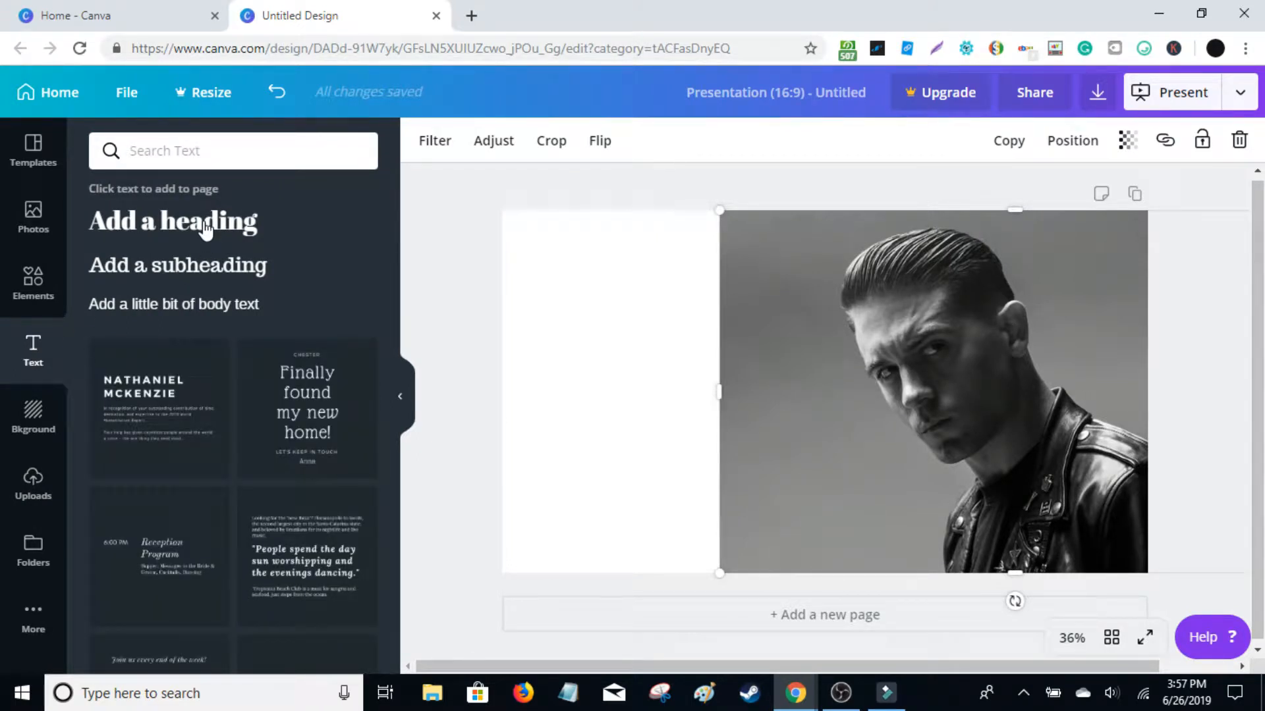
left_click(206, 224)
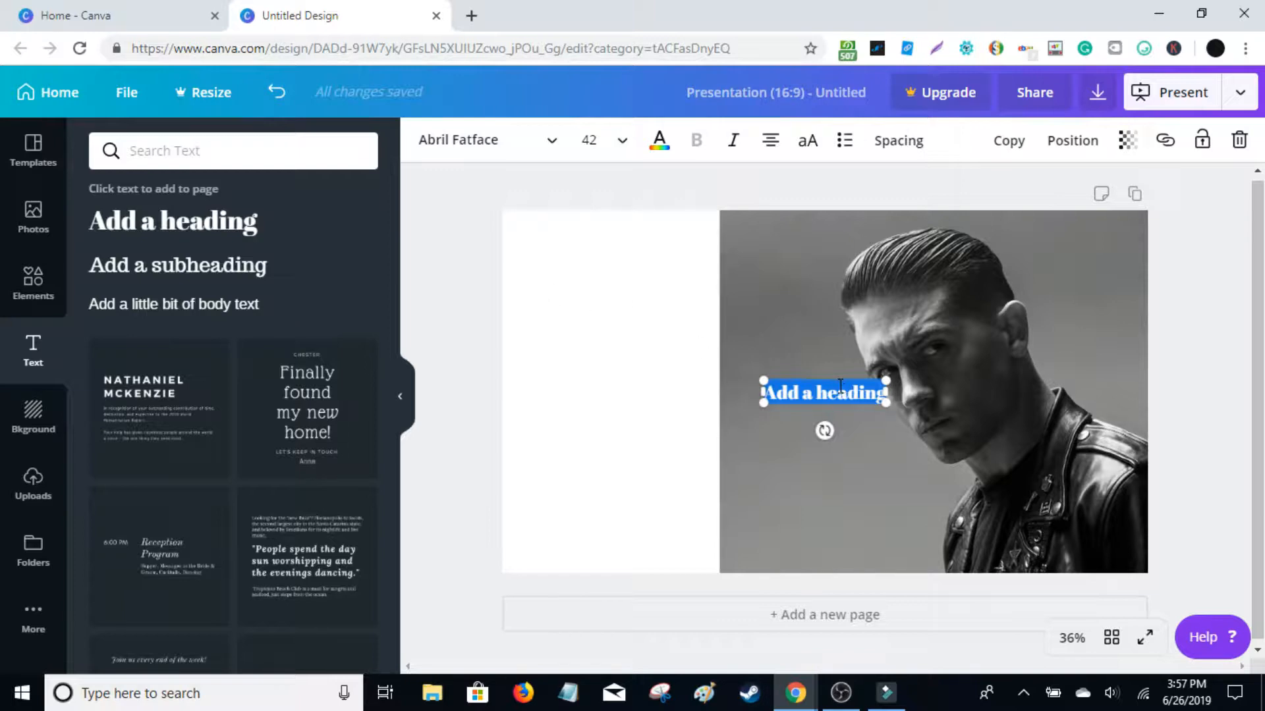
left_click_drag(847, 377, 630, 266)
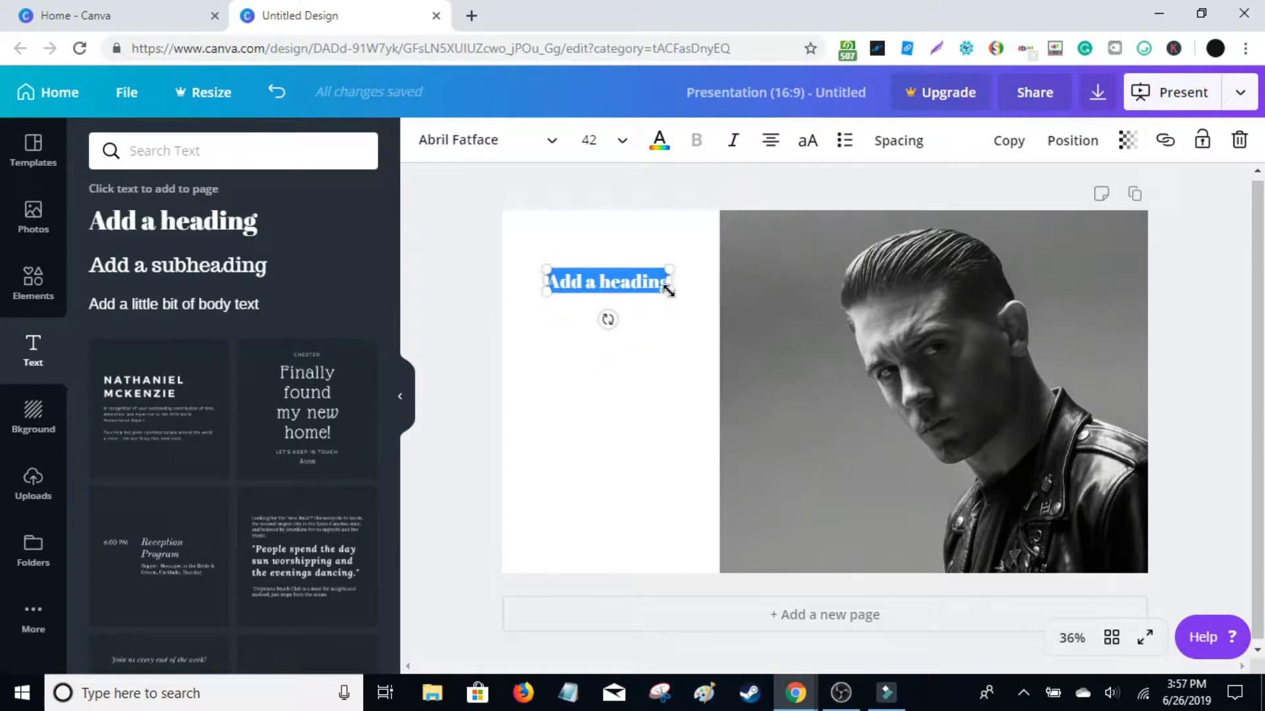
left_click_drag(668, 291, 682, 323)
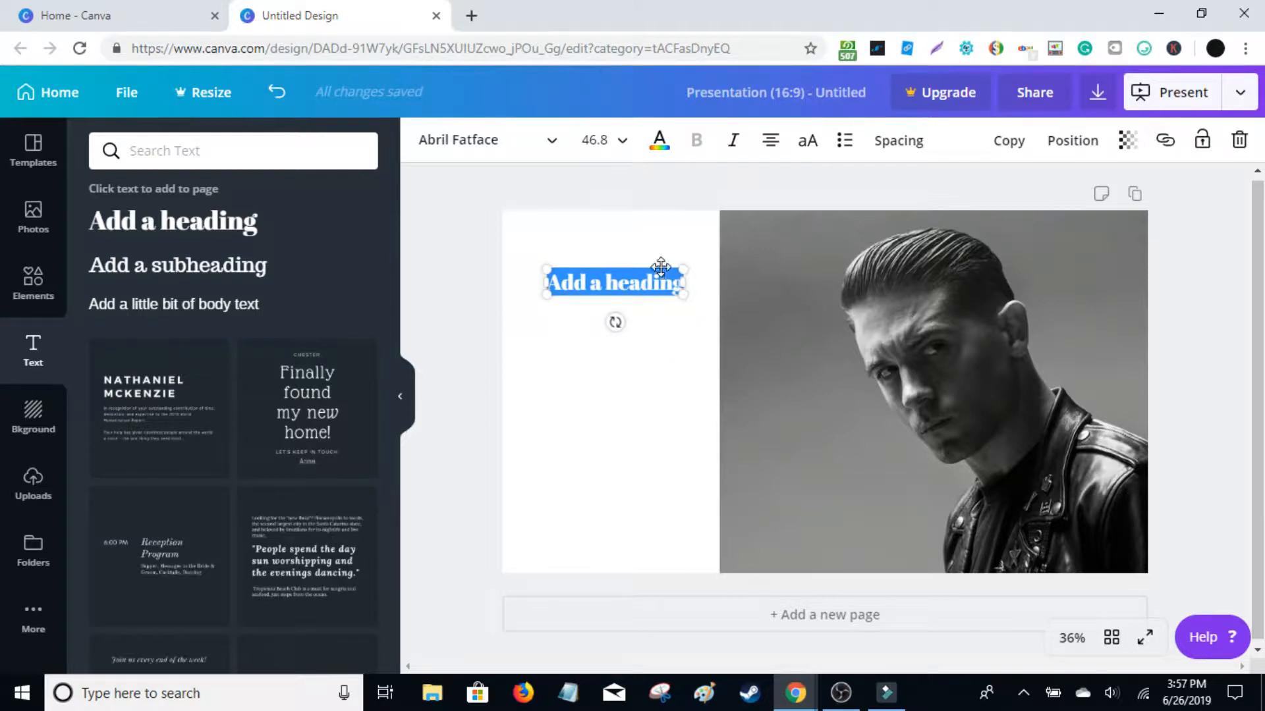
left_click_drag(658, 260, 655, 264)
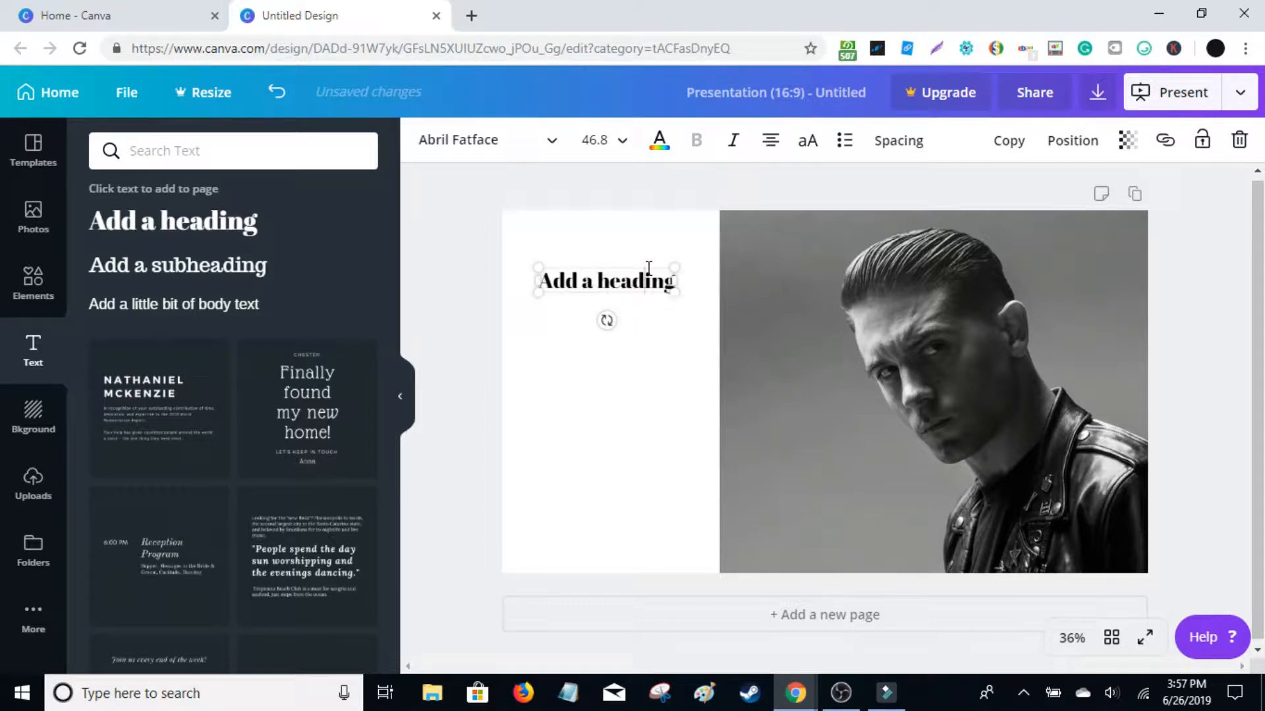
left_click_drag(652, 267, 653, 257)
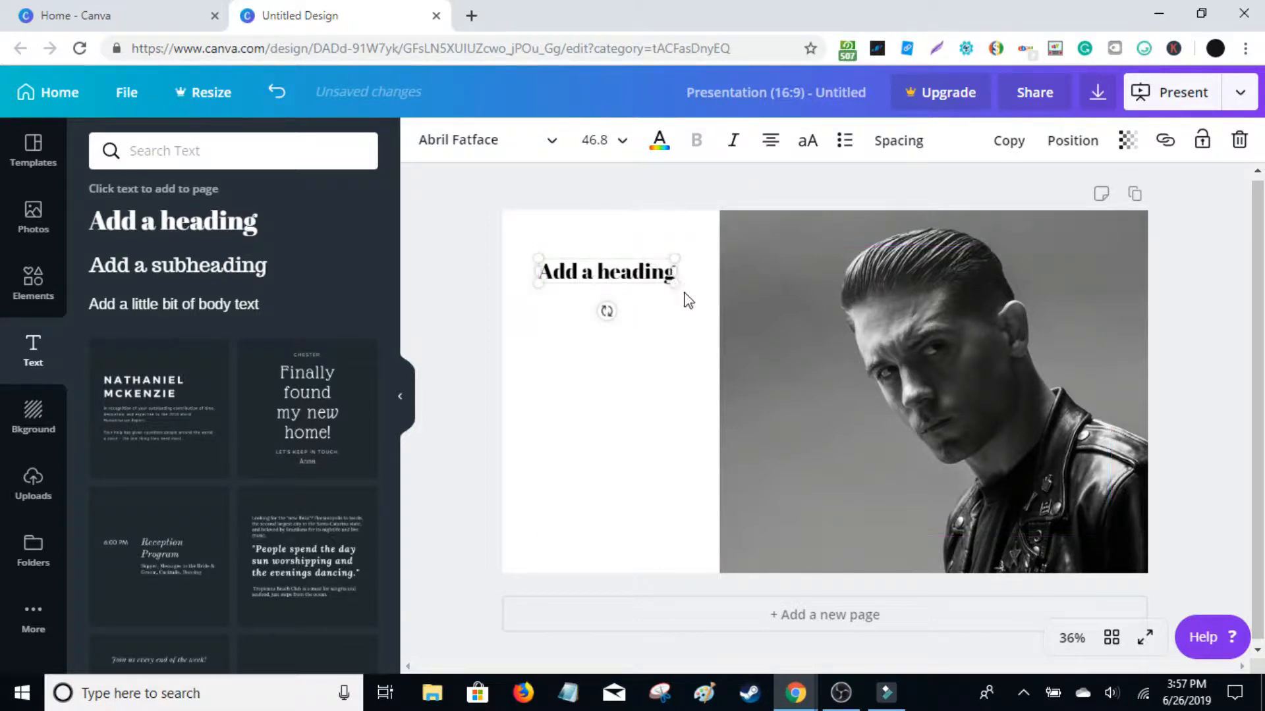
Enlarge the heading to about size 87.7 and replace its text with "G-EAZY"
left_click_drag(678, 287, 791, 343)
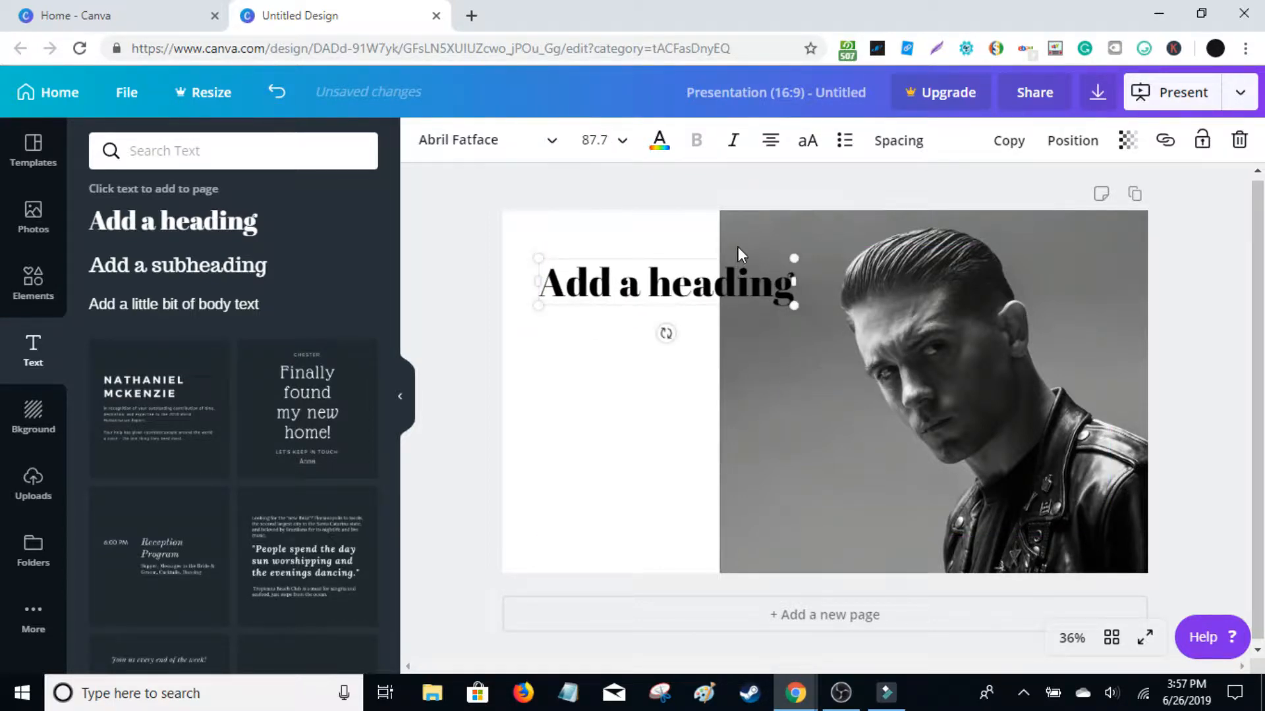
left_click_drag(743, 251, 511, 280)
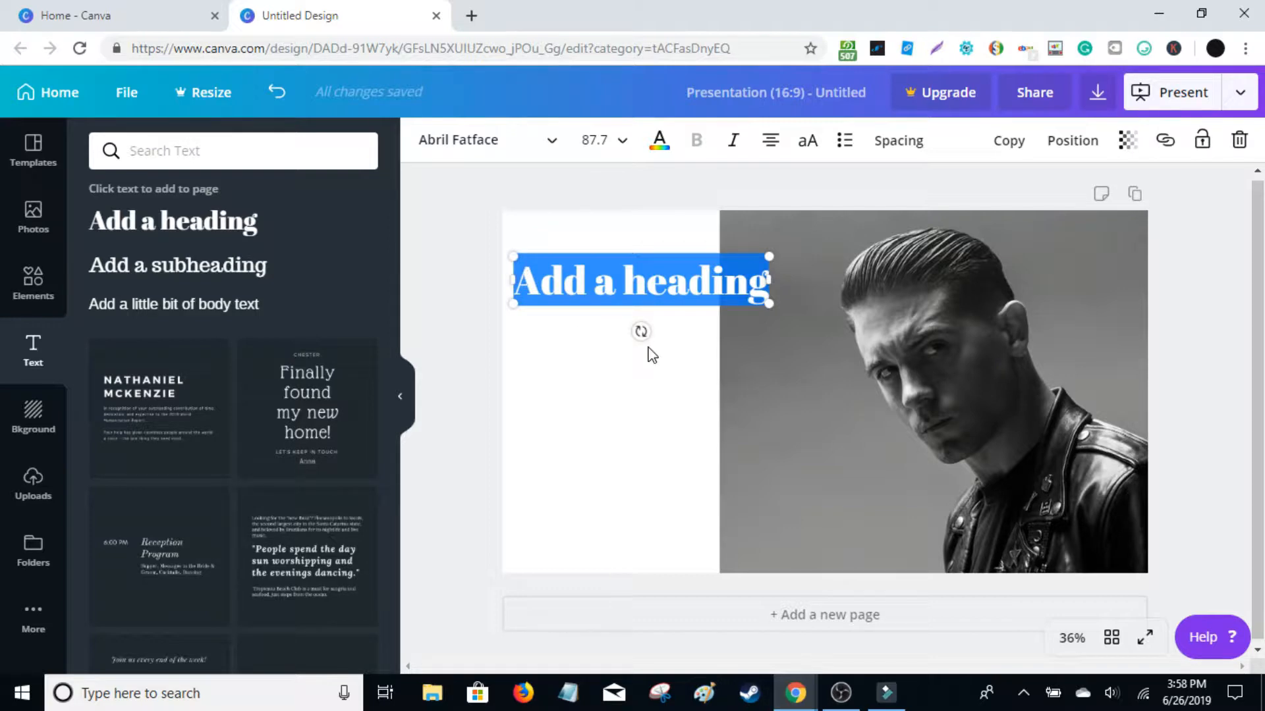
type("G-EAZ")
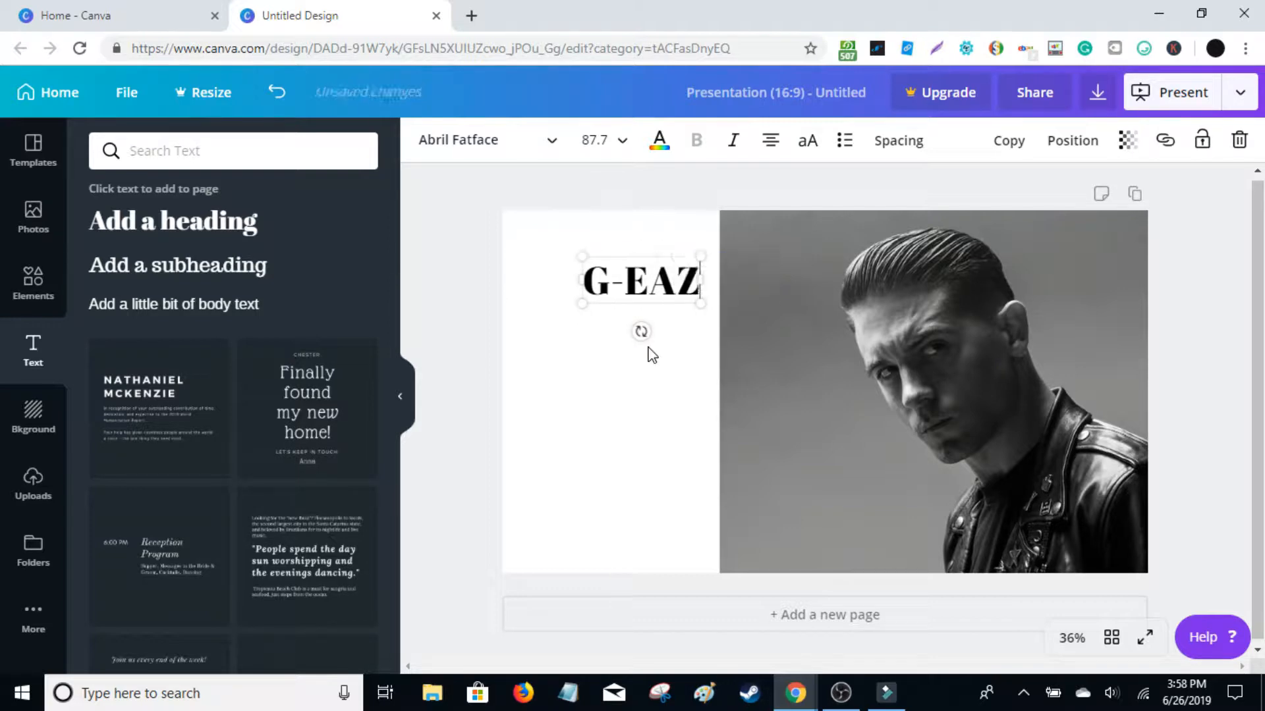
type("Y")
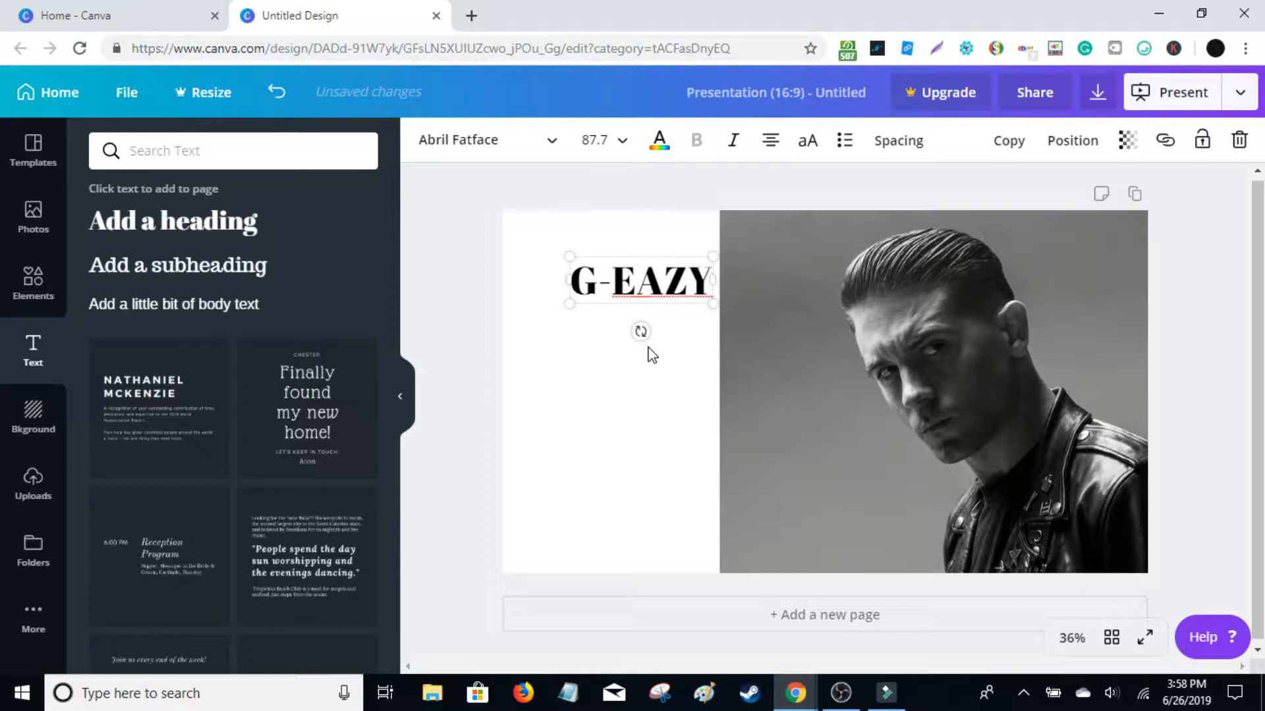
Scale the G-EAZY heading to about size 125 and position it so it spans the white strip beside the portrait
left_click_drag(712, 304, 777, 367)
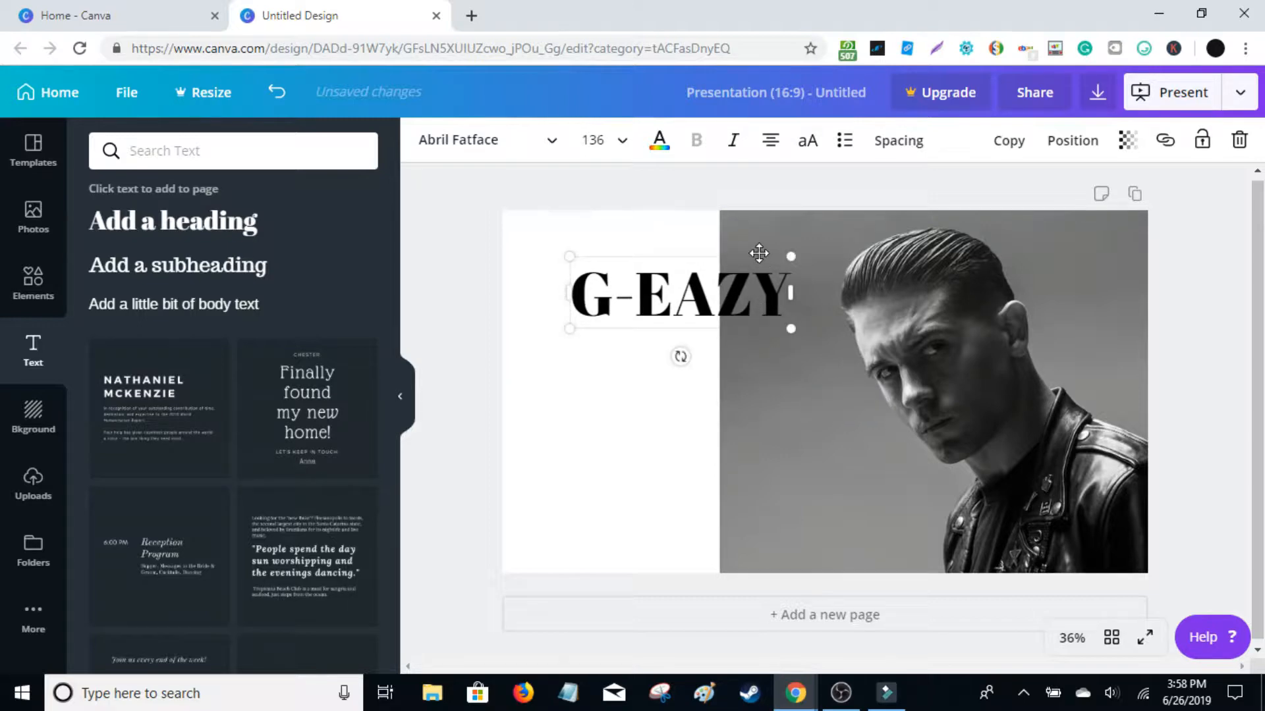
left_click_drag(747, 251, 691, 254)
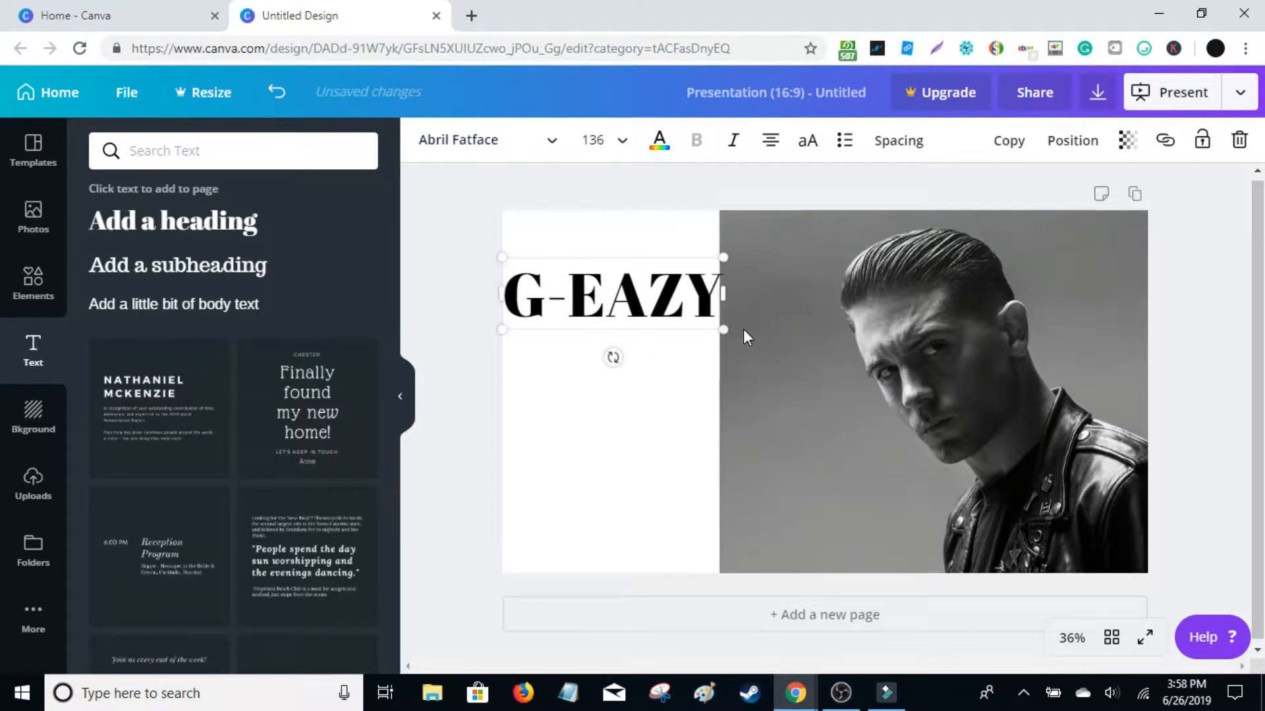
mouse_move(725, 330)
left_mouse_down()
mouse_move(688, 316)
mouse_move(700, 333)
left_mouse_up()
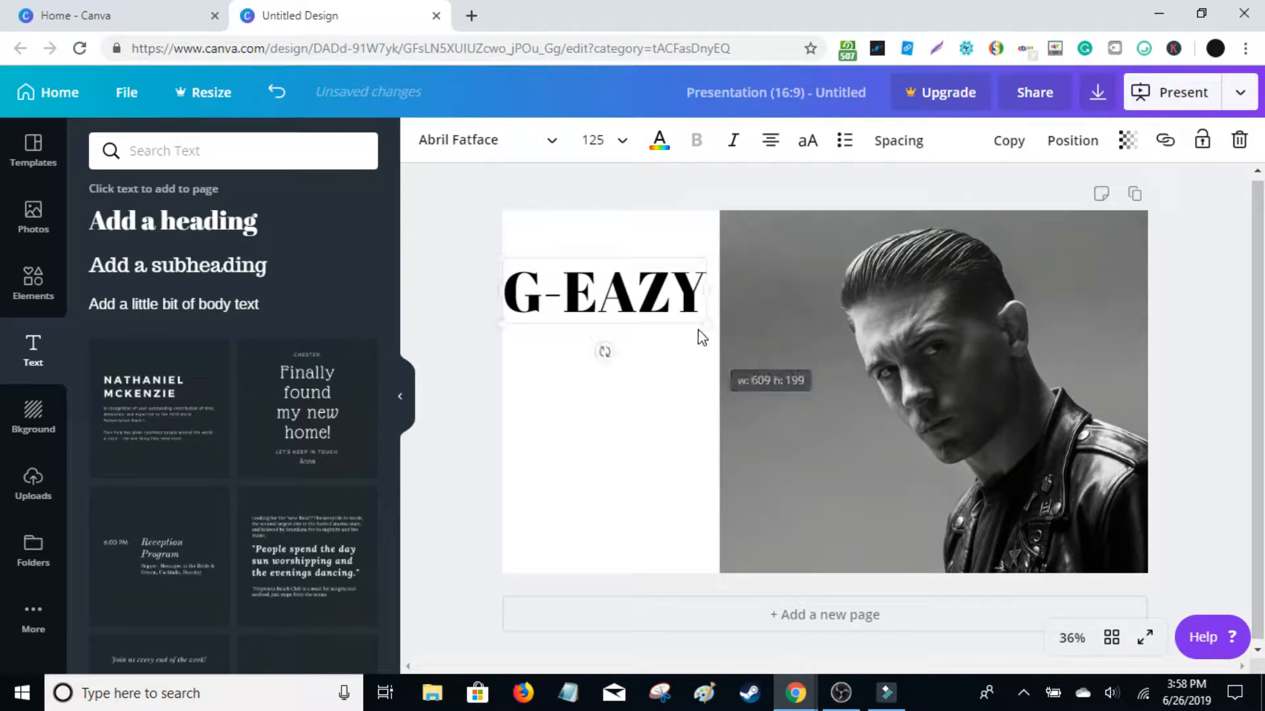
left_click_drag(655, 257, 655, 257)
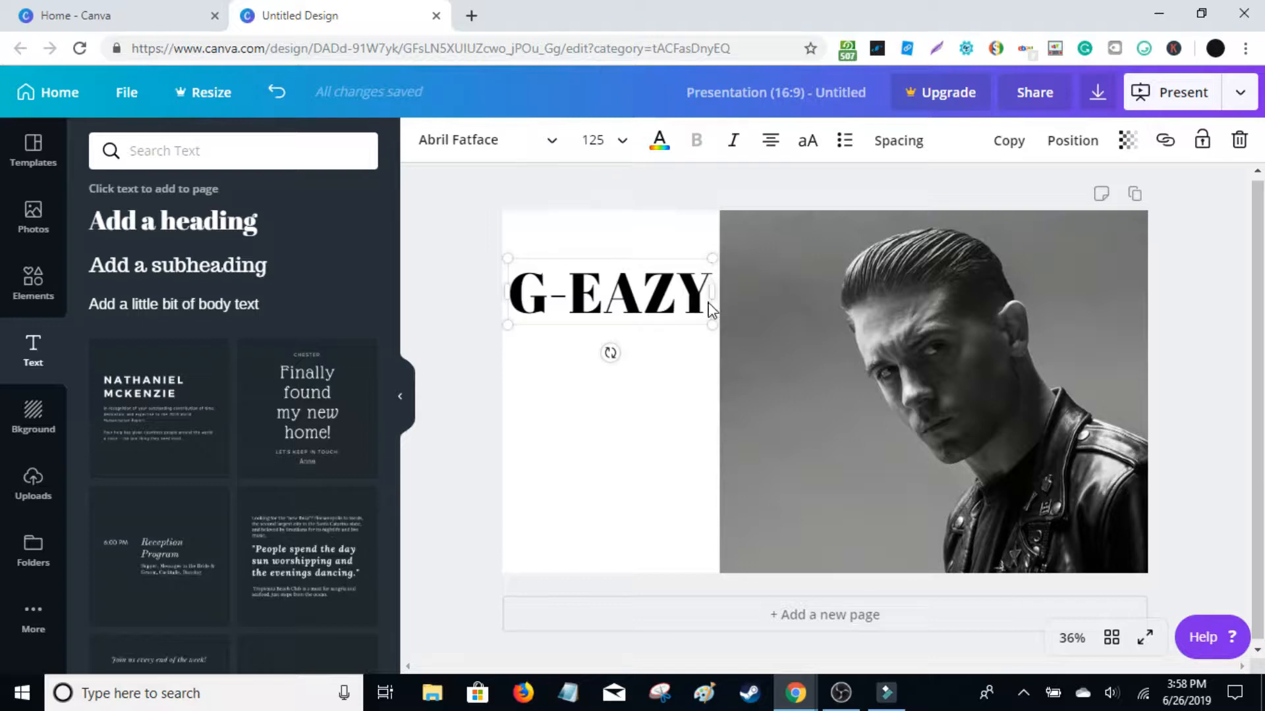
left_click_drag(708, 309, 511, 292)
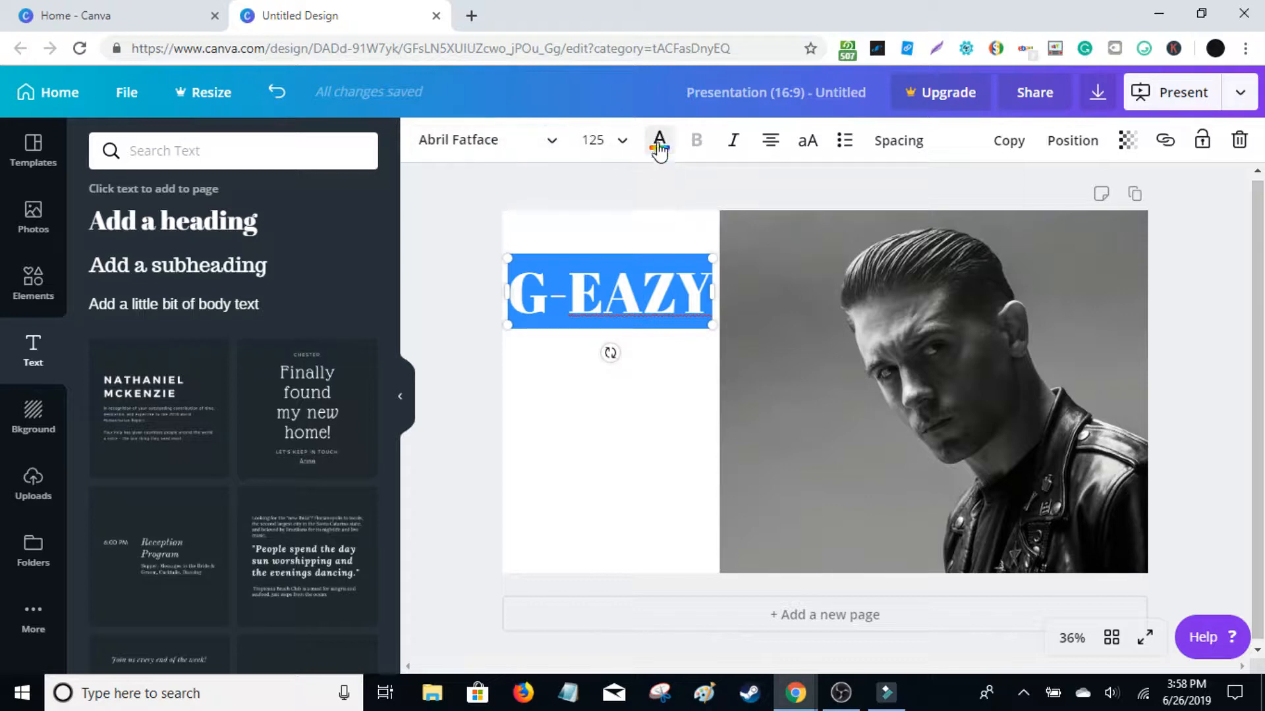
right_click(744, 132)
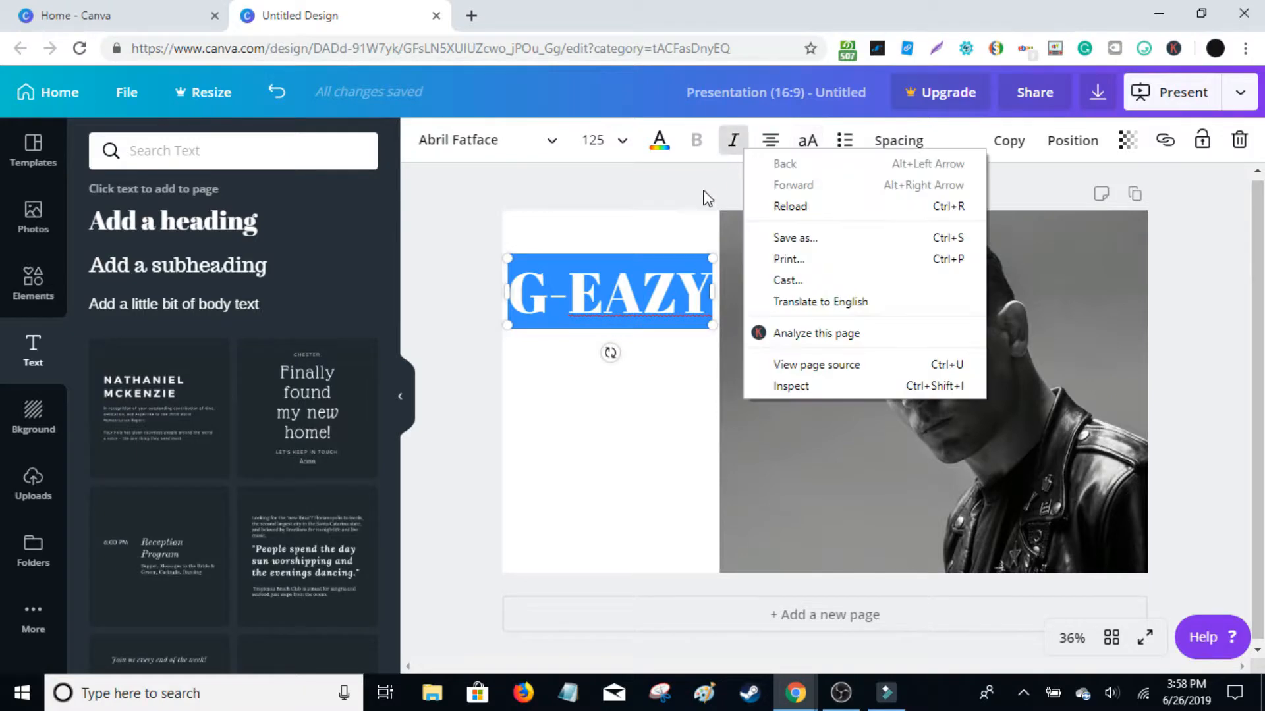
left_click(517, 195)
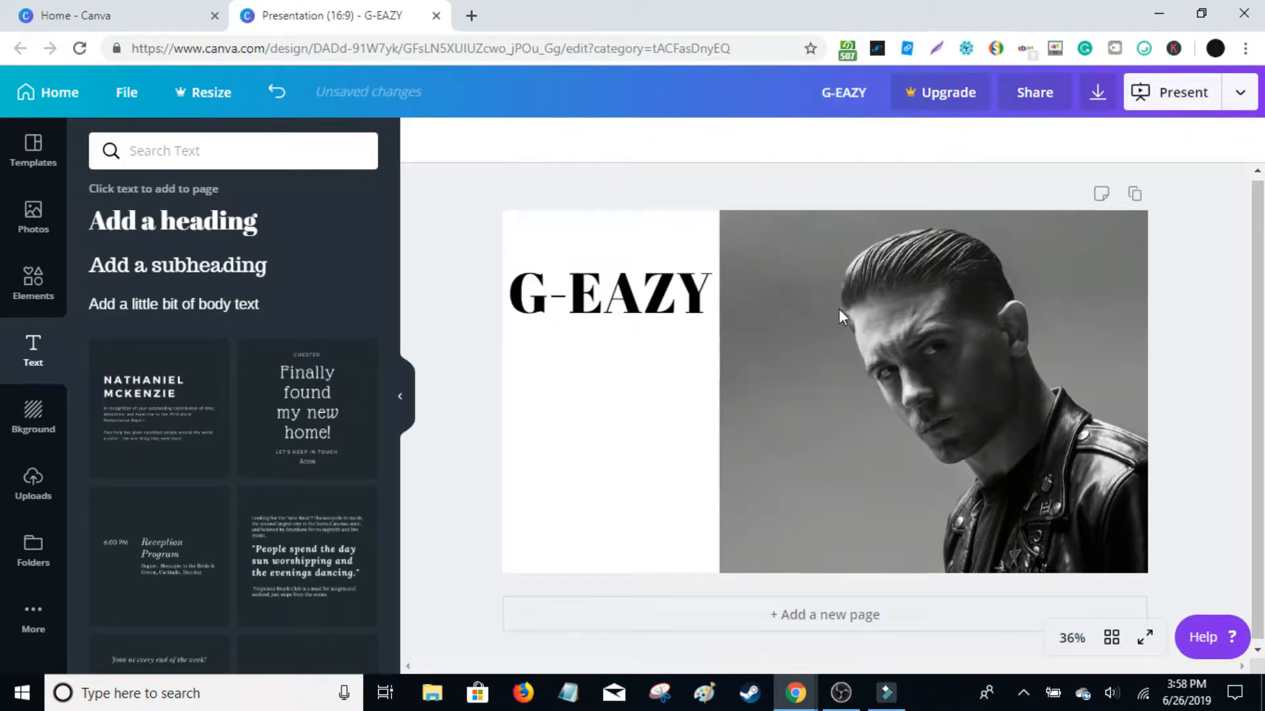
Change the font of the G-EAZY heading to Abhaya Libre SemiBold
left_click(699, 297)
left_click(696, 300)
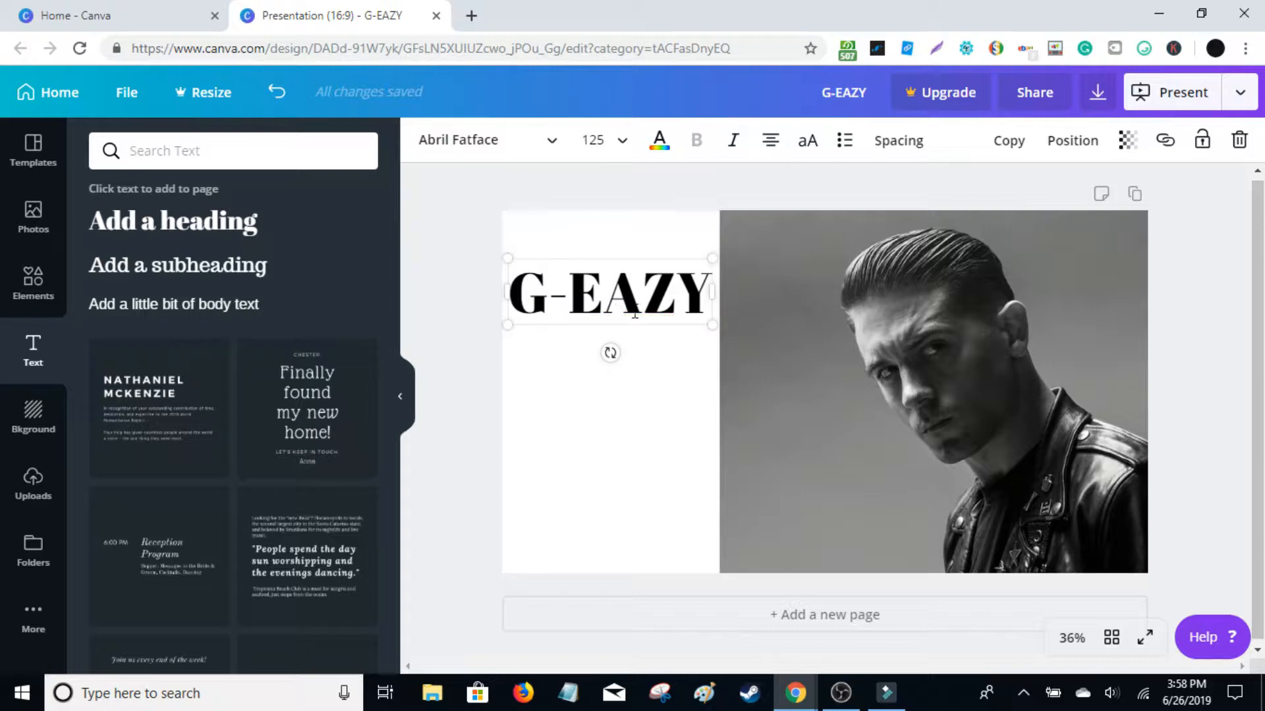
left_click_drag(710, 308, 520, 308)
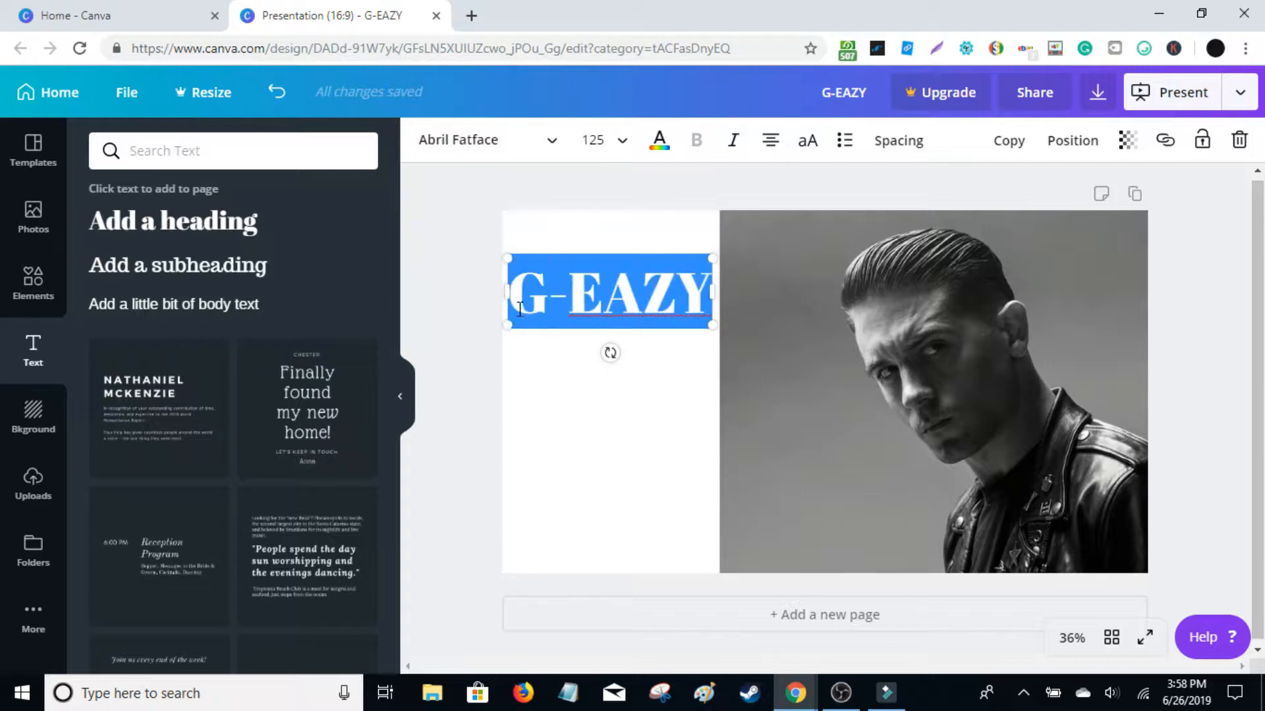
left_click(488, 142)
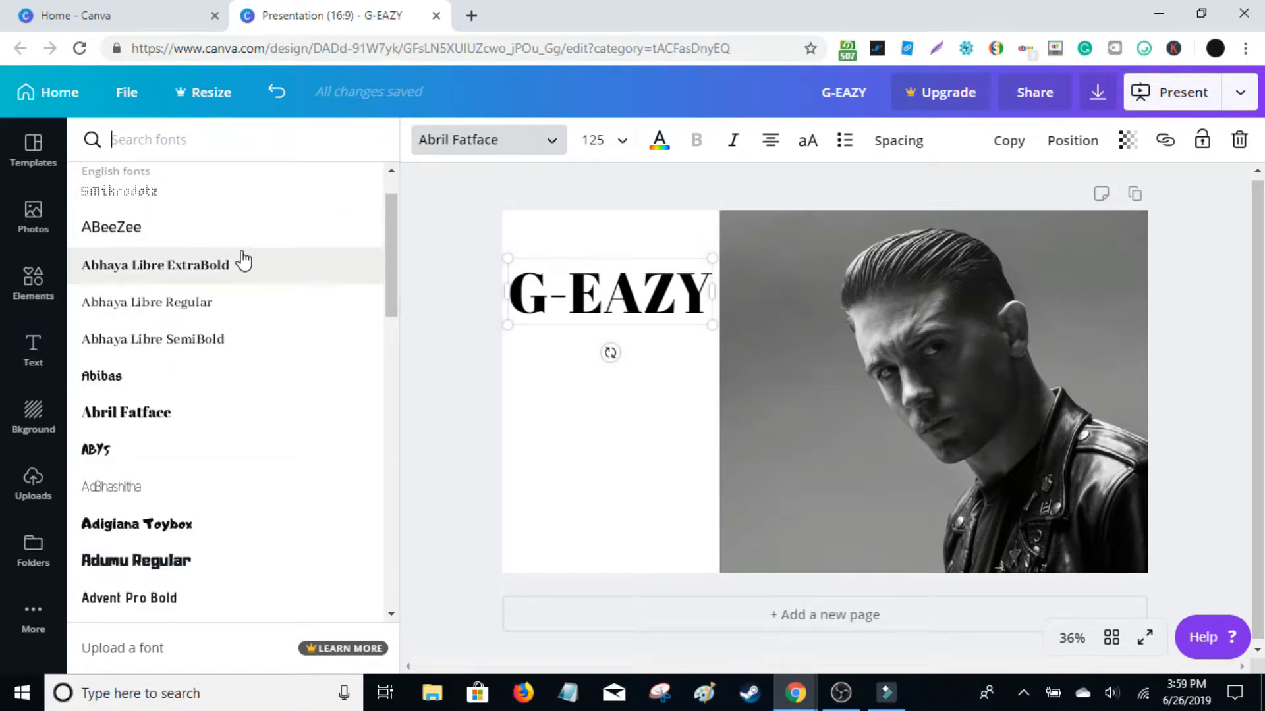
left_click(234, 342)
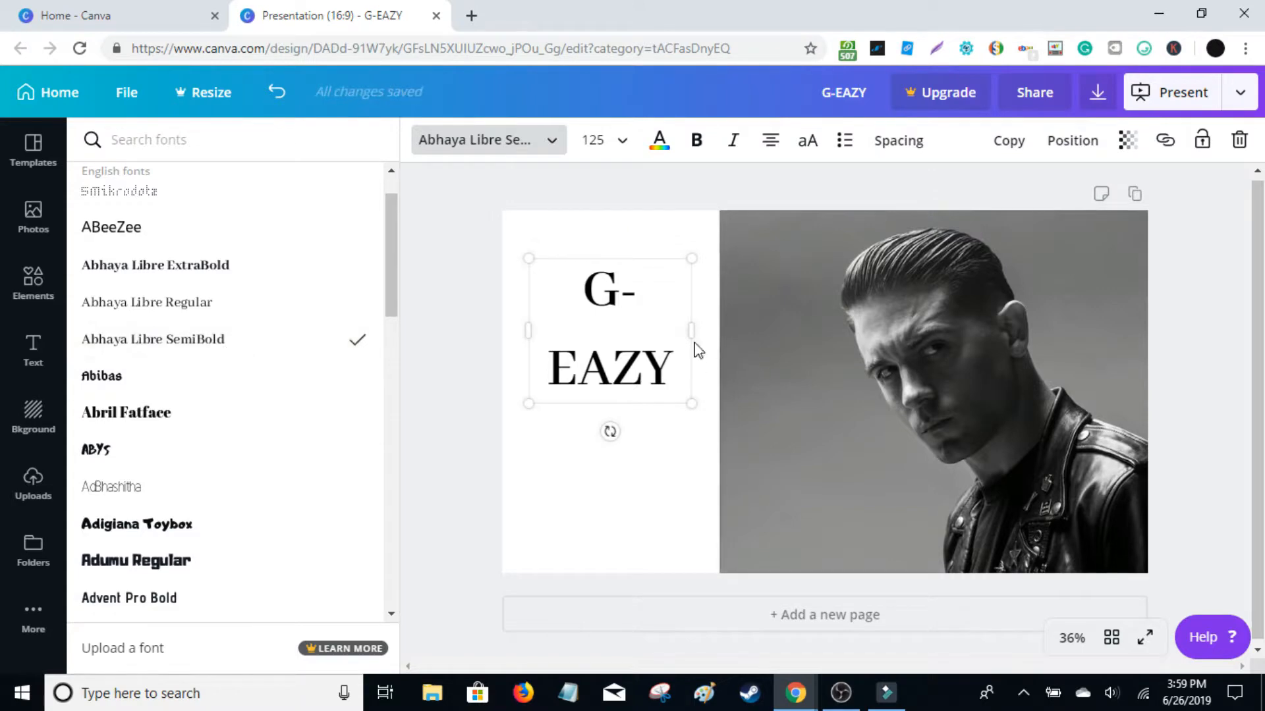
Widen the G-EAZY text box to fit one line, then enlarge it to about size 139 and center it in the white strip
left_click_drag(697, 333, 719, 331)
left_click_drag(686, 259, 673, 258)
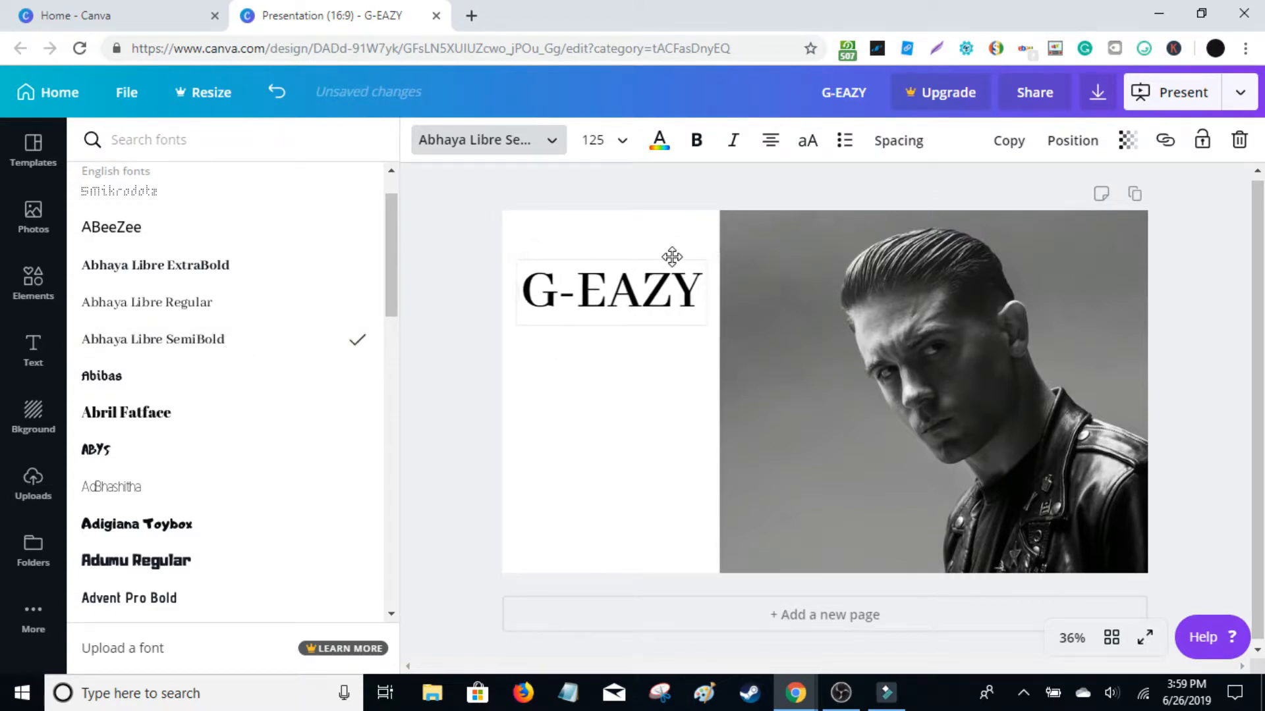
left_click_drag(704, 319, 724, 338)
left_click_drag(683, 257, 675, 258)
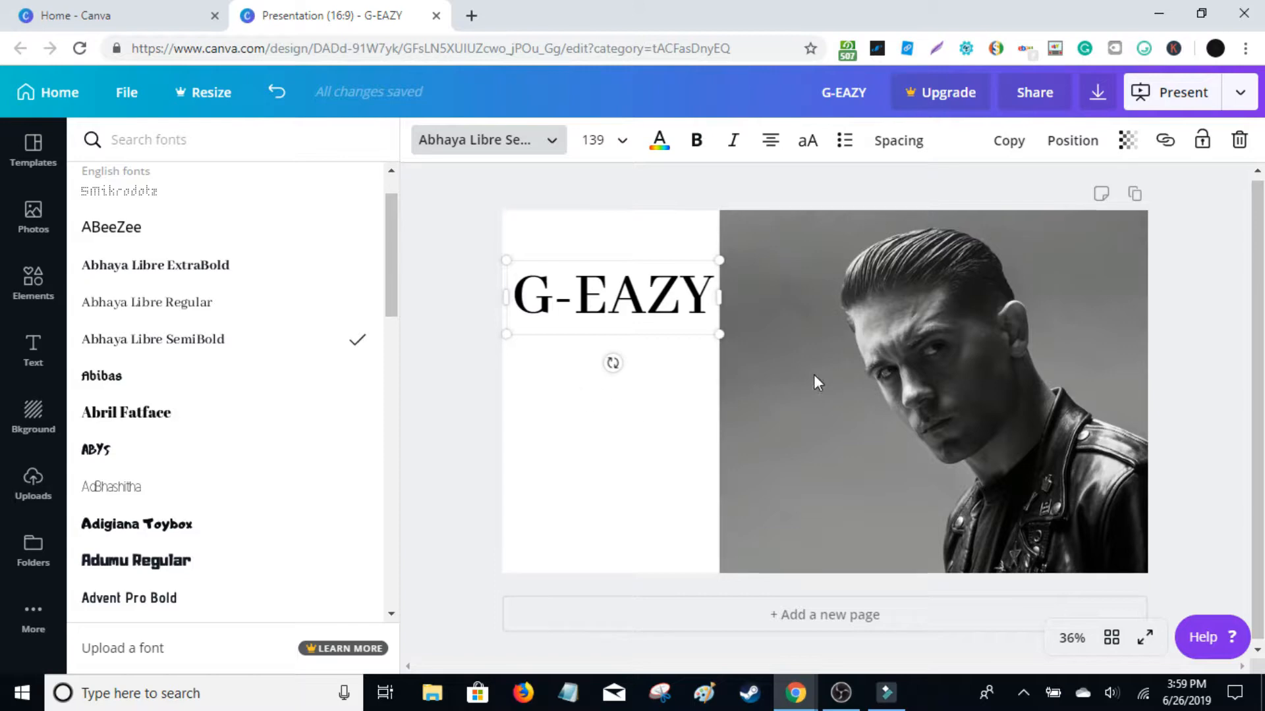
Add a second heading below G-EAZY in the white strip, enlarged to about size 51.6
left_click(48, 357)
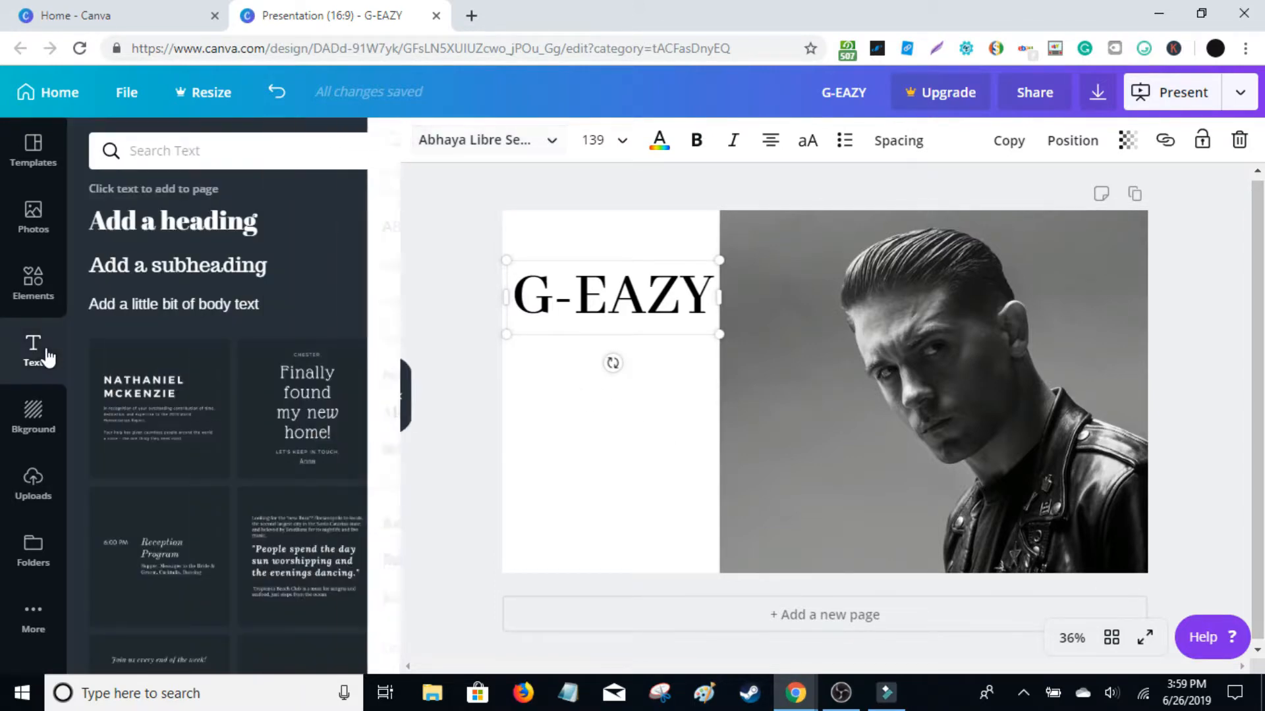
left_click(212, 224)
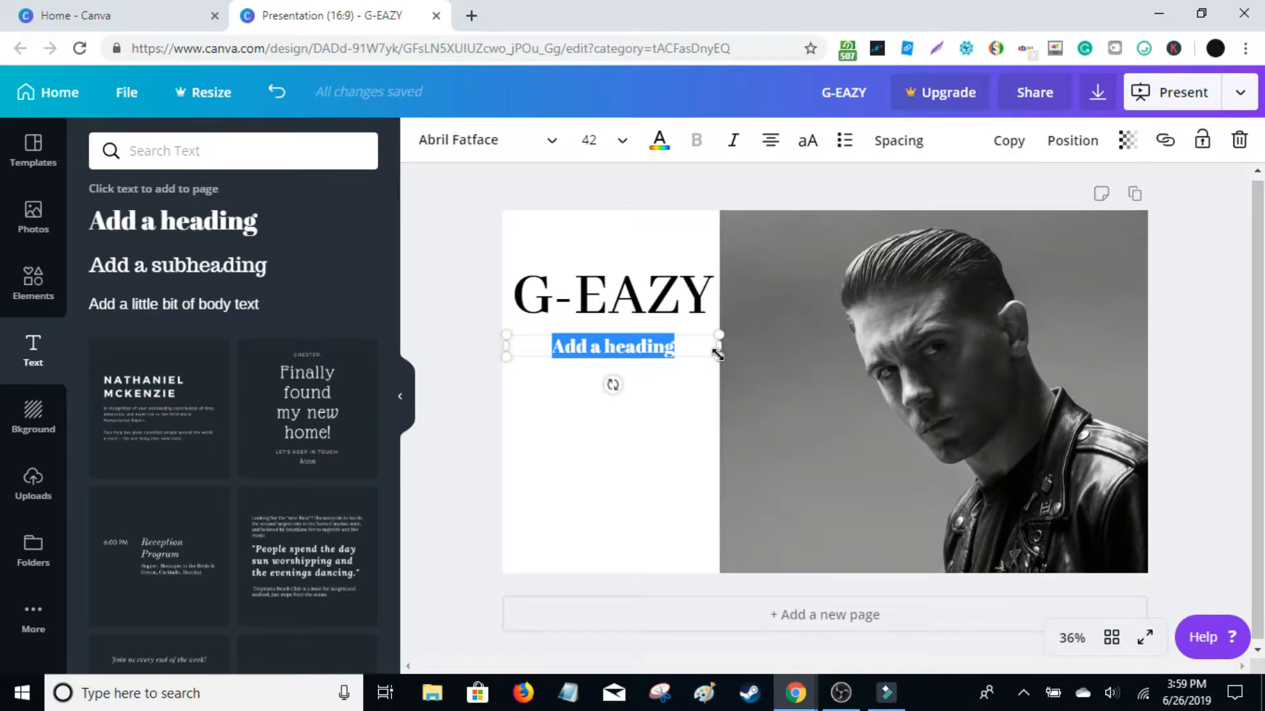
left_click_drag(724, 356, 702, 380)
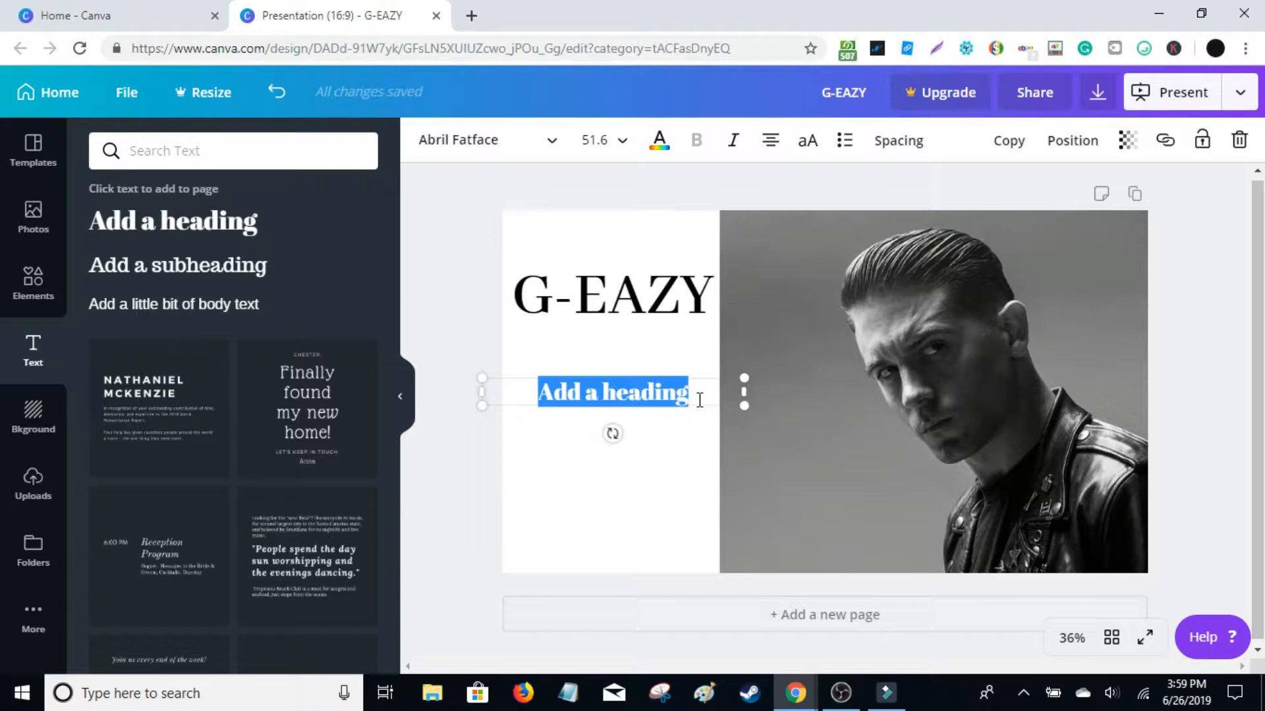
Replace the placeholder text of the second heading below G-EAZY with "Type Beat"
left_click_drag(699, 399, 461, 415)
type("Type BEat")
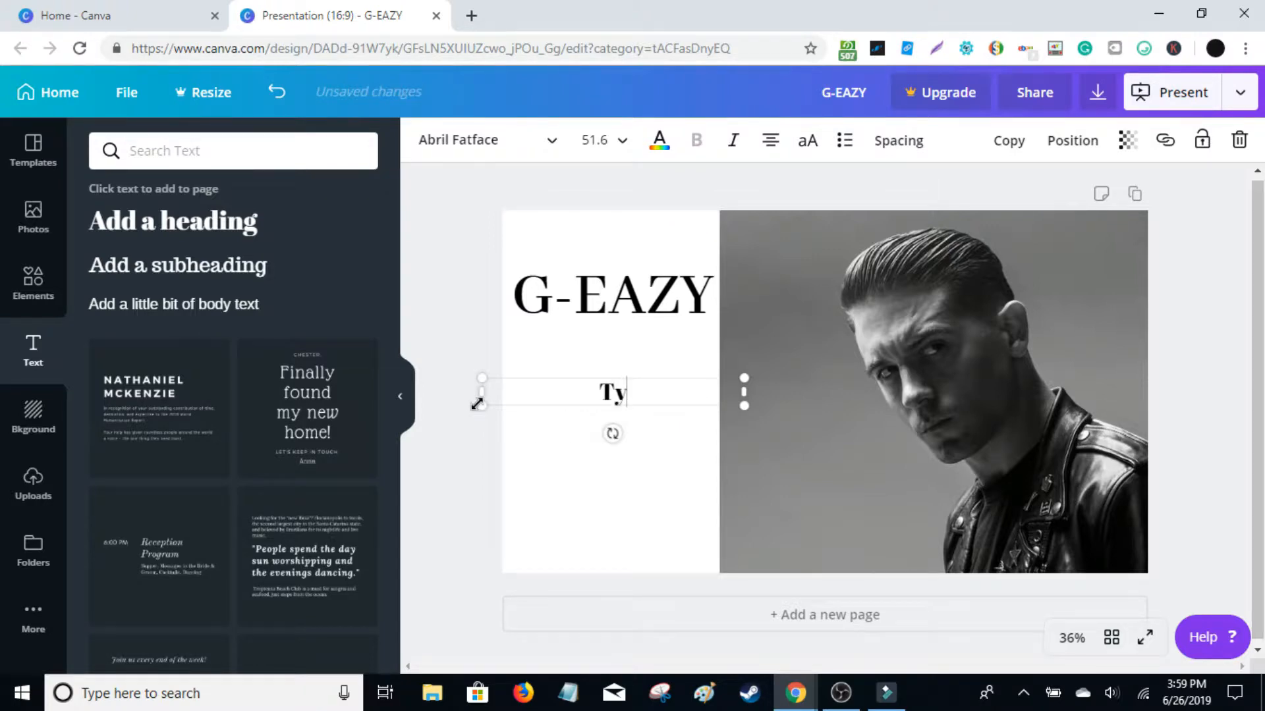
key("BackSpace")
key("BackSpace")
key("BackSpace")
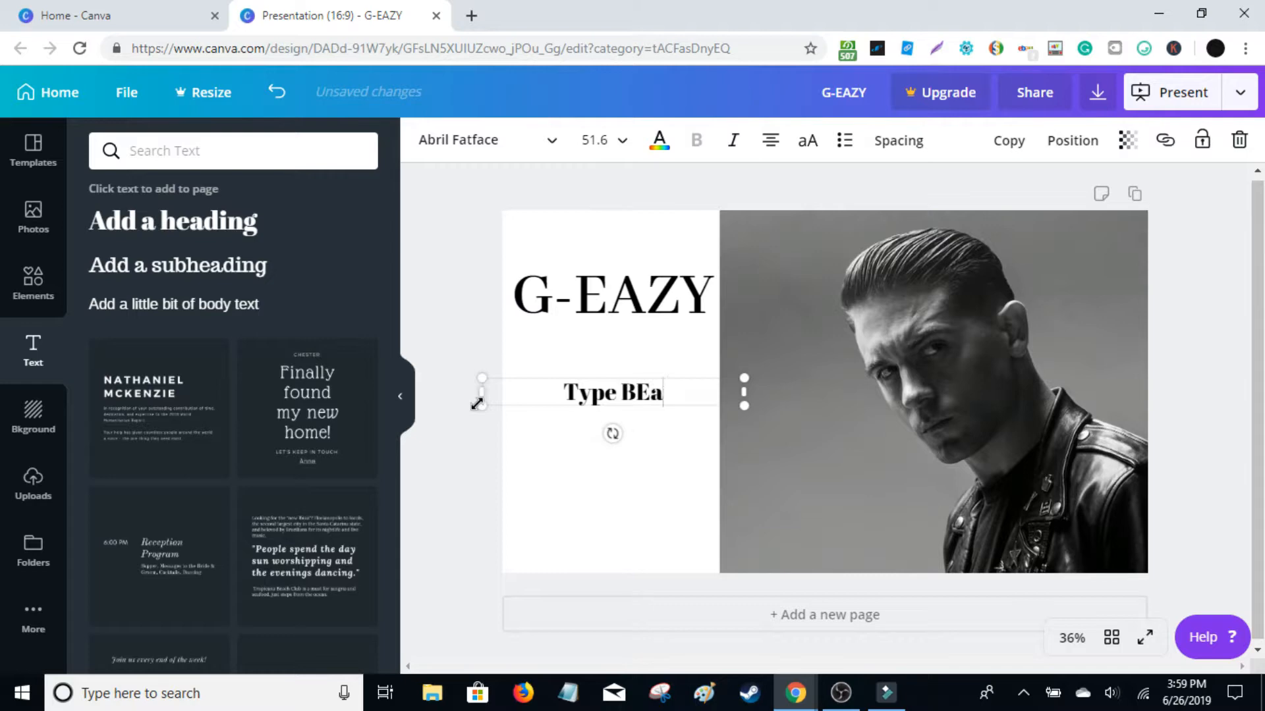
type("eat")
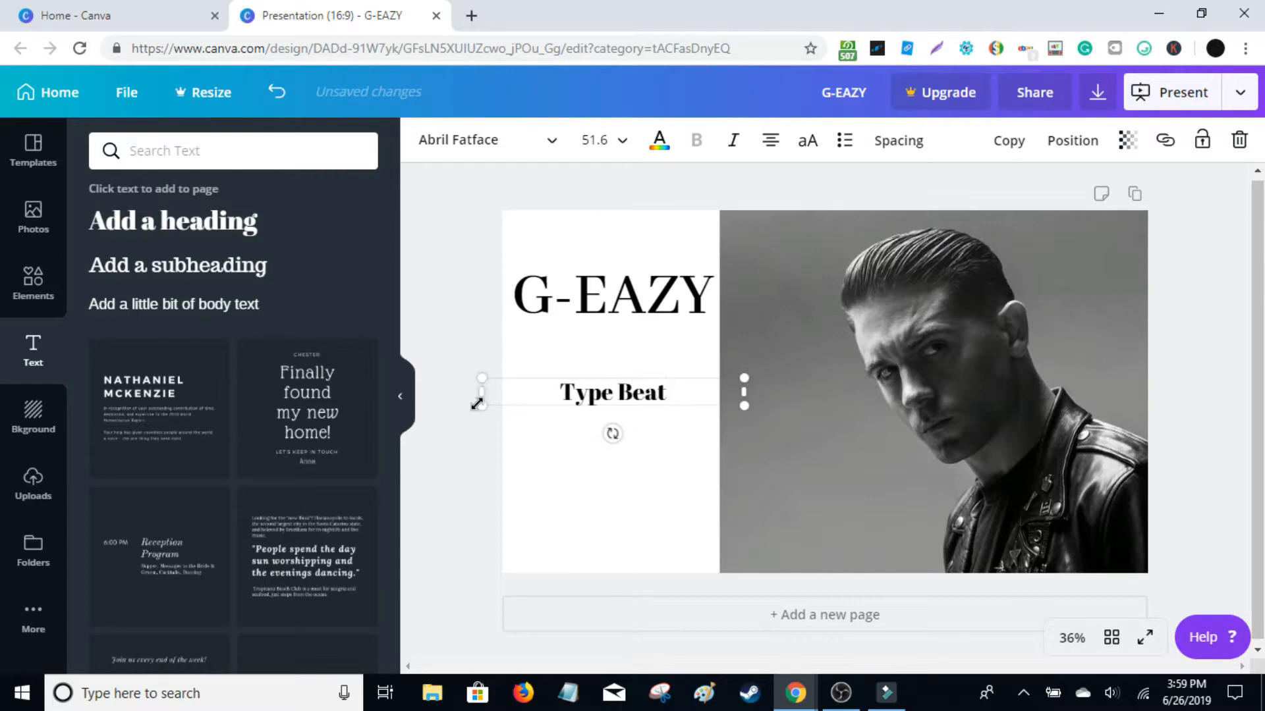
Enlarge the Type Beat heading to about size 66.6 and change its font to Abhaya Libre SemiBold
left_click_drag(743, 405, 814, 454)
left_click_drag(762, 369, 536, 398)
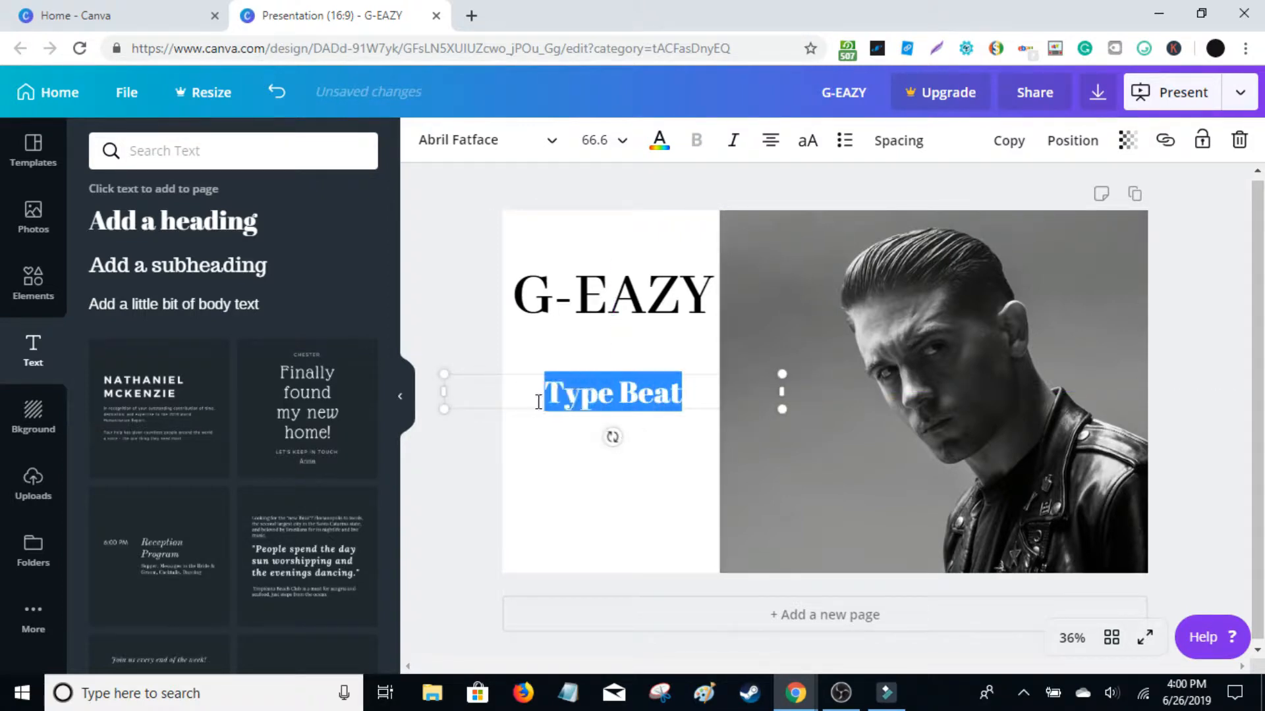
left_click(512, 149)
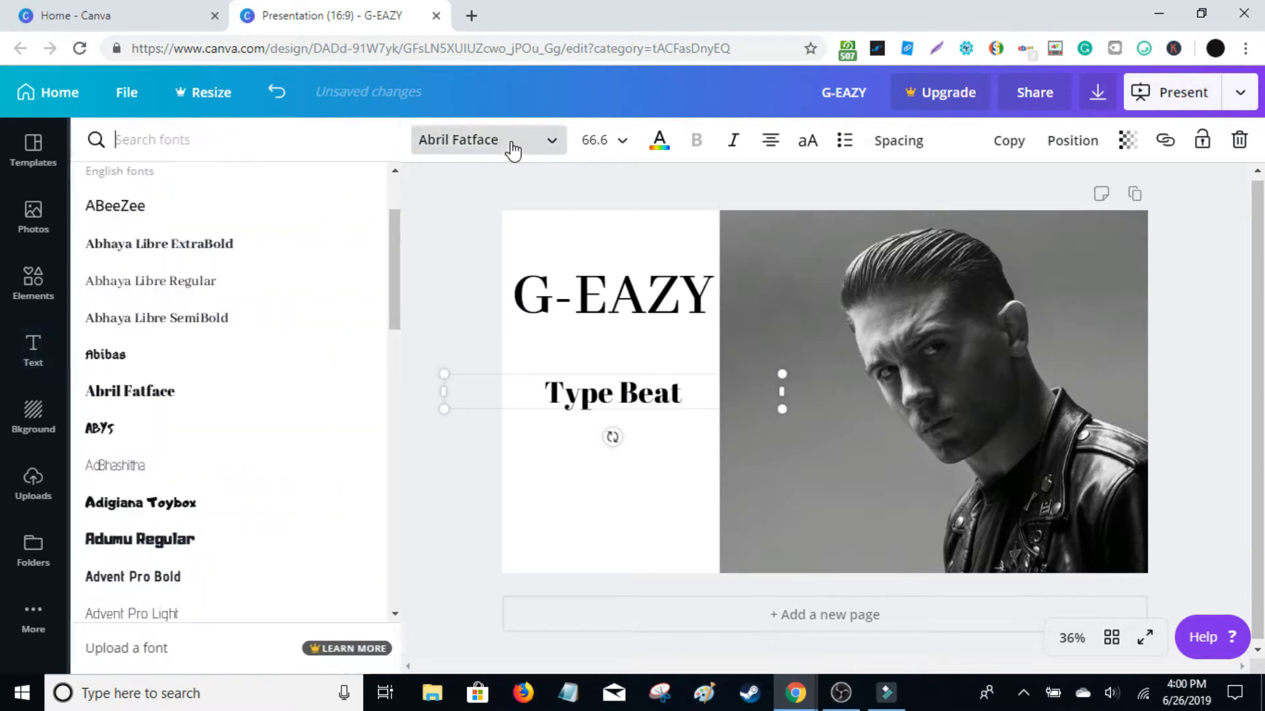
left_click(226, 323)
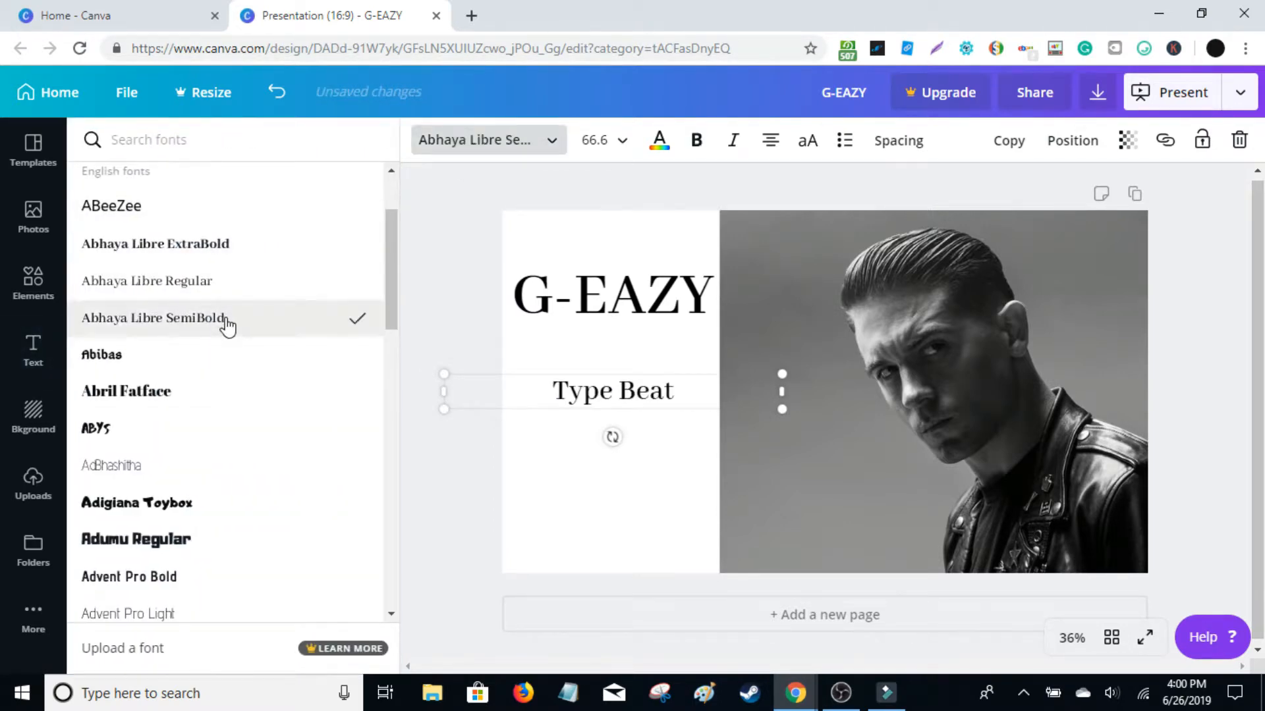
left_click(440, 282)
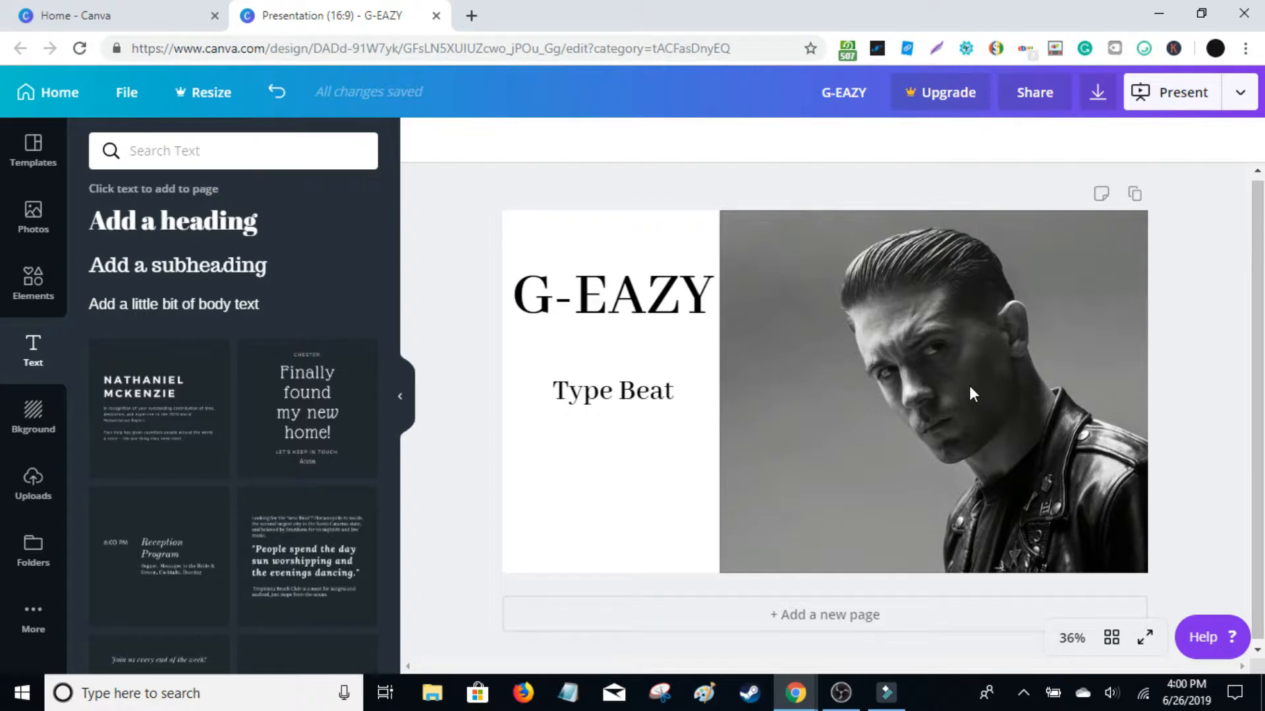
right_click(648, 293)
left_click(431, 276)
Download the finished design as a JPG file and dismiss the Canva Pro trial offer
left_click(1100, 95)
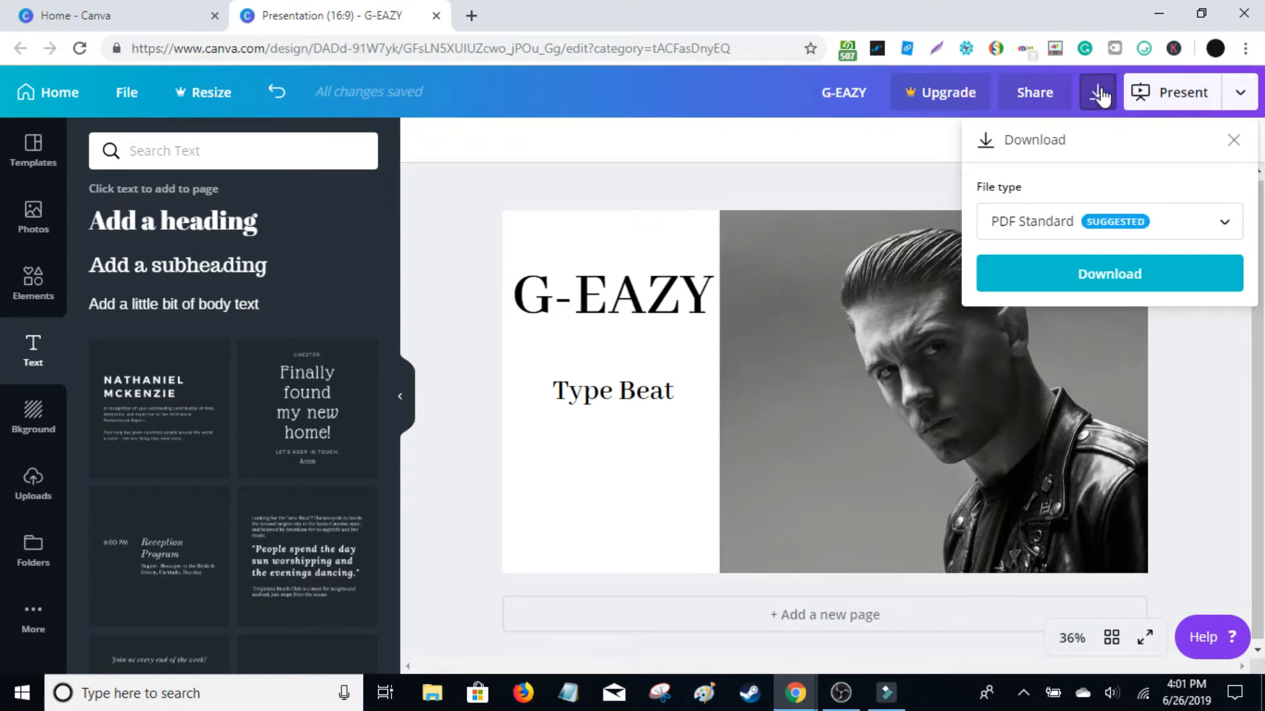
left_click(1110, 220)
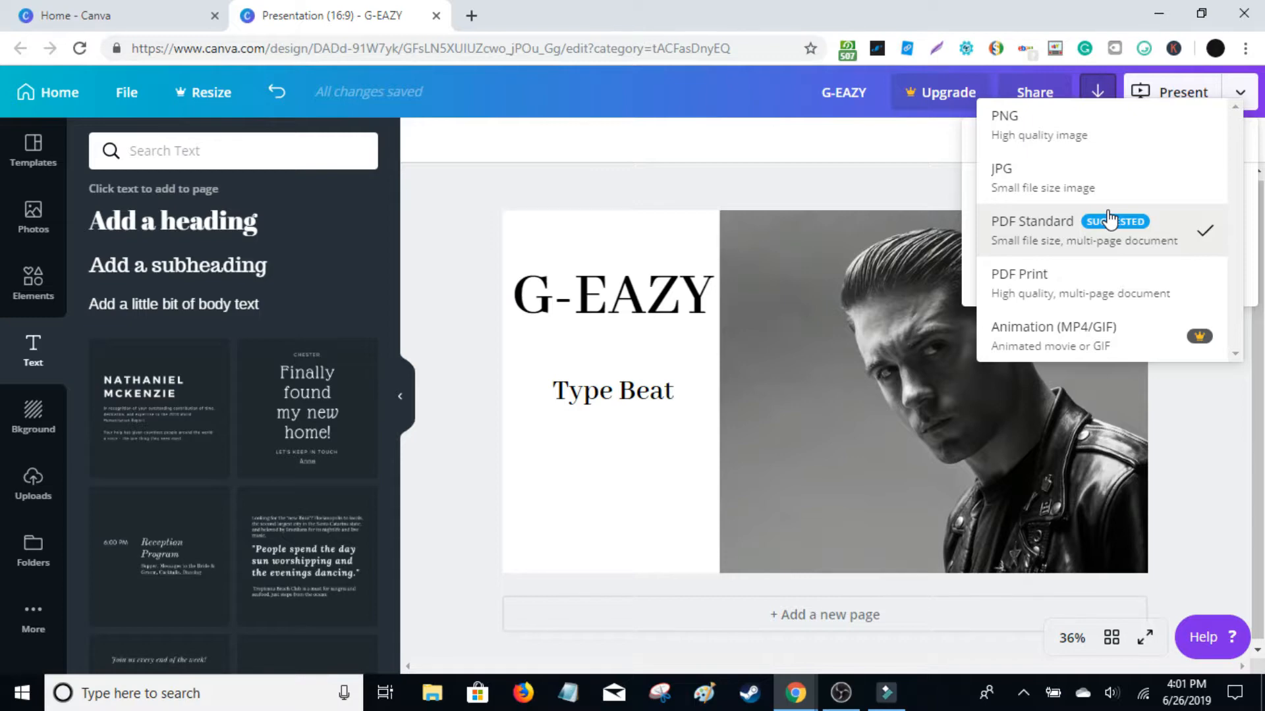
left_click(1122, 170)
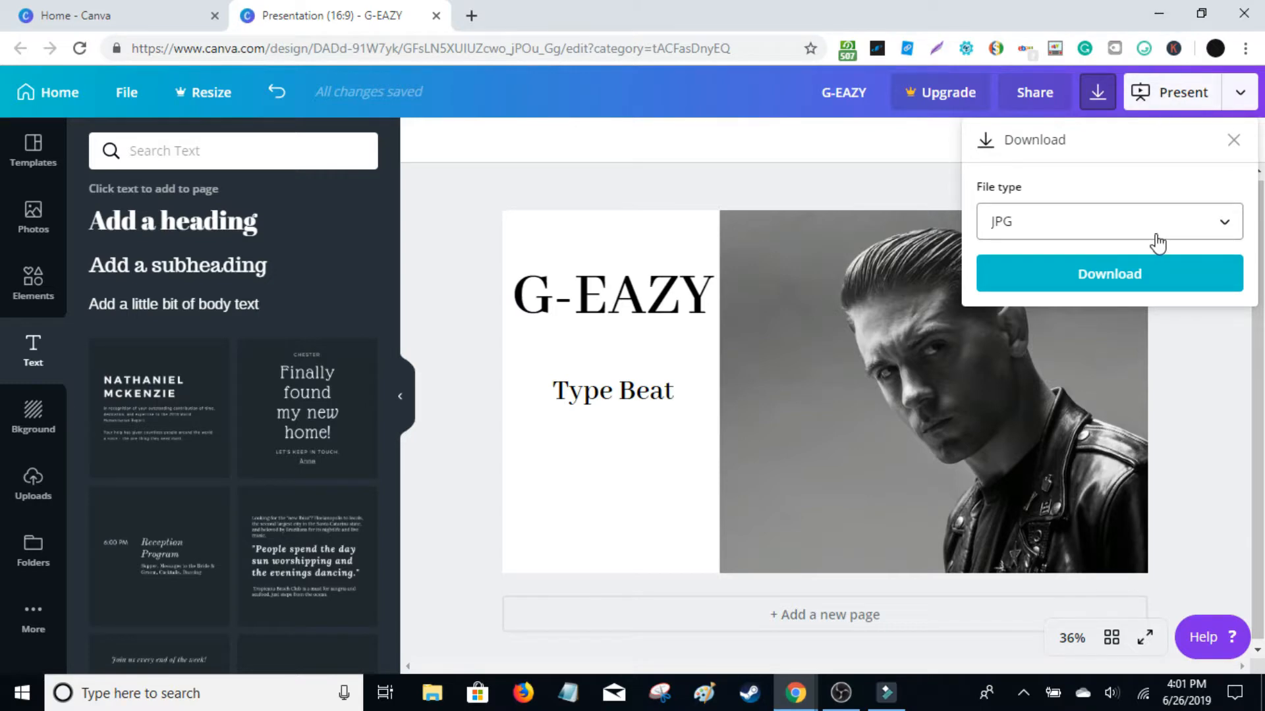
left_click(1159, 283)
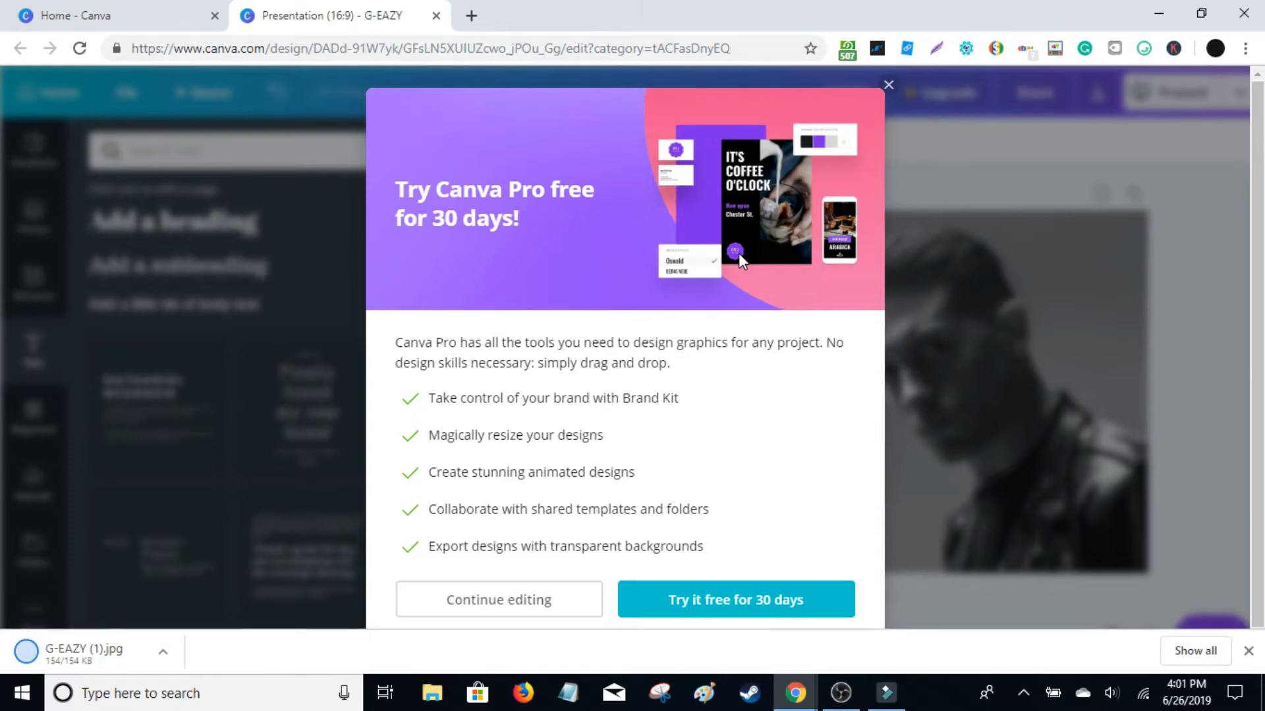
left_click(888, 86)
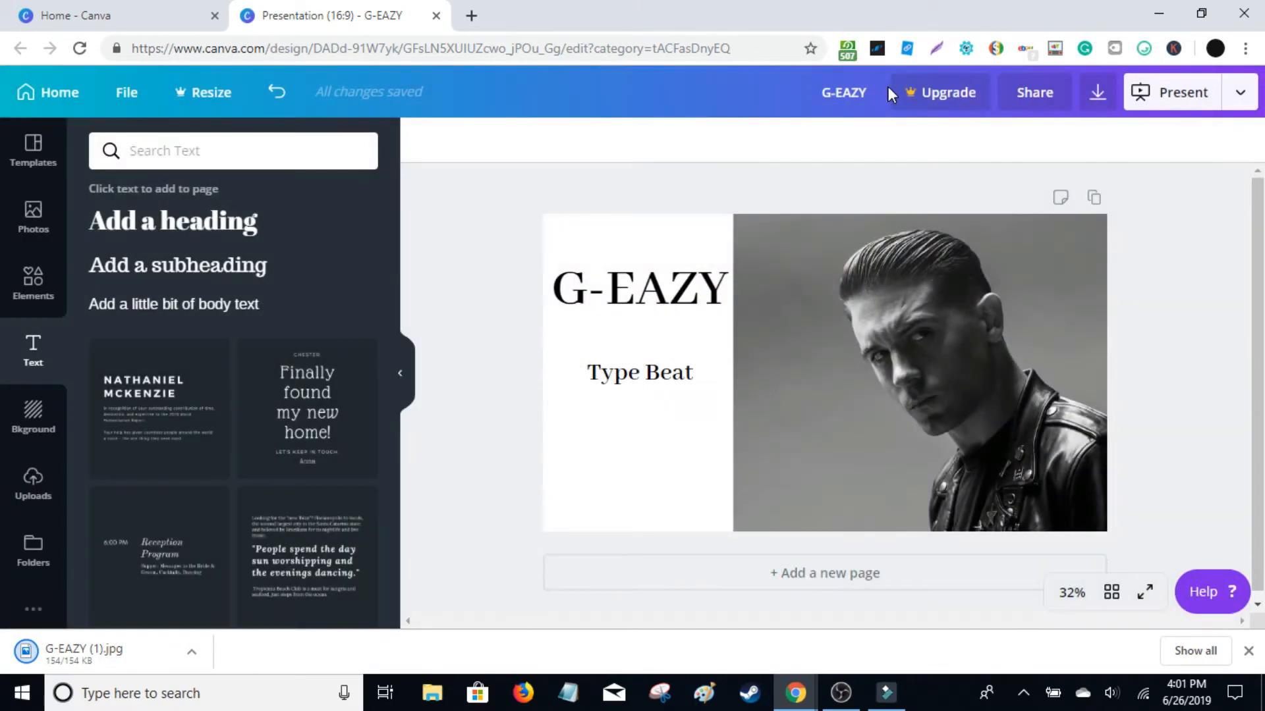